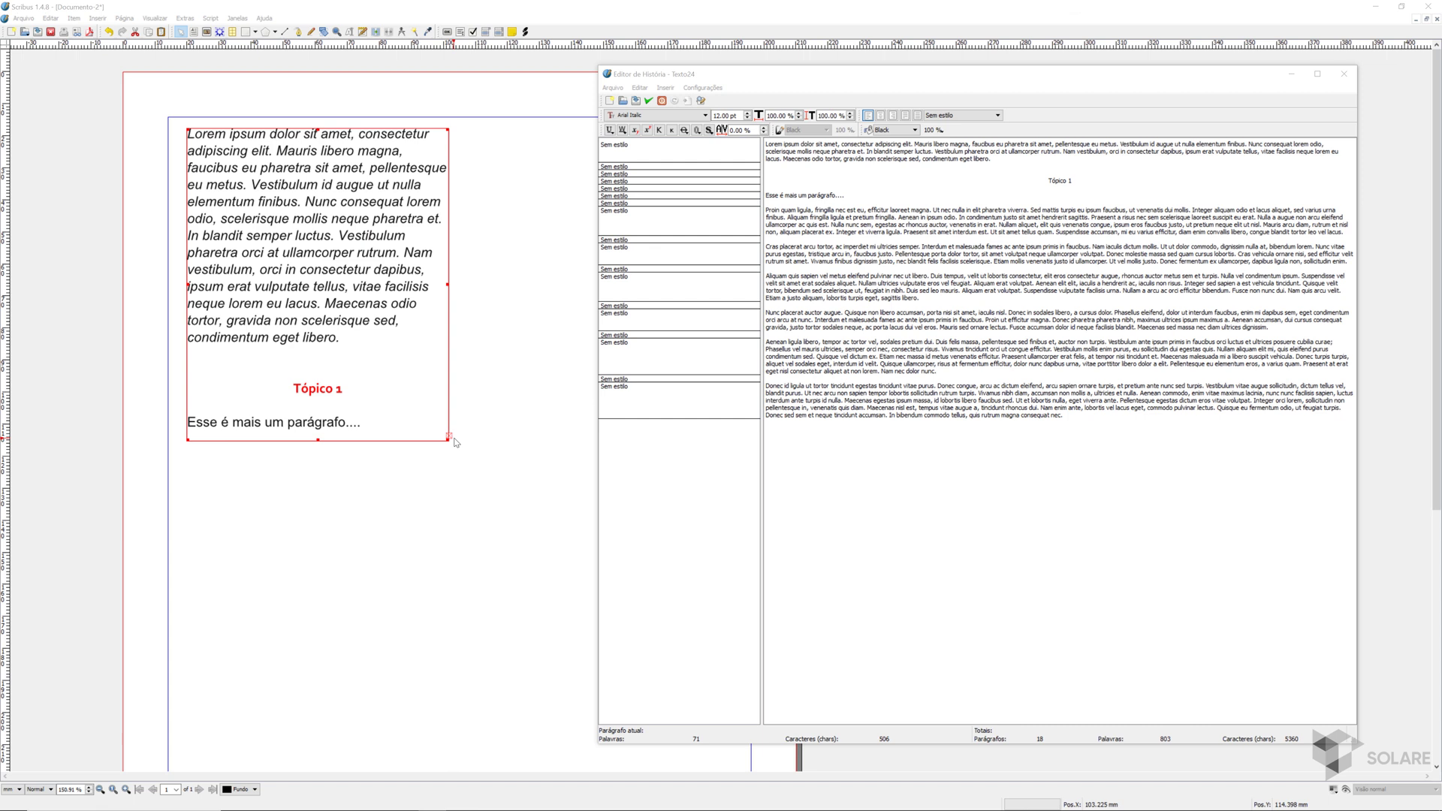
Apply the story editor's text to the frame and close the editor
left_click_drag(928, 81, 938, 80)
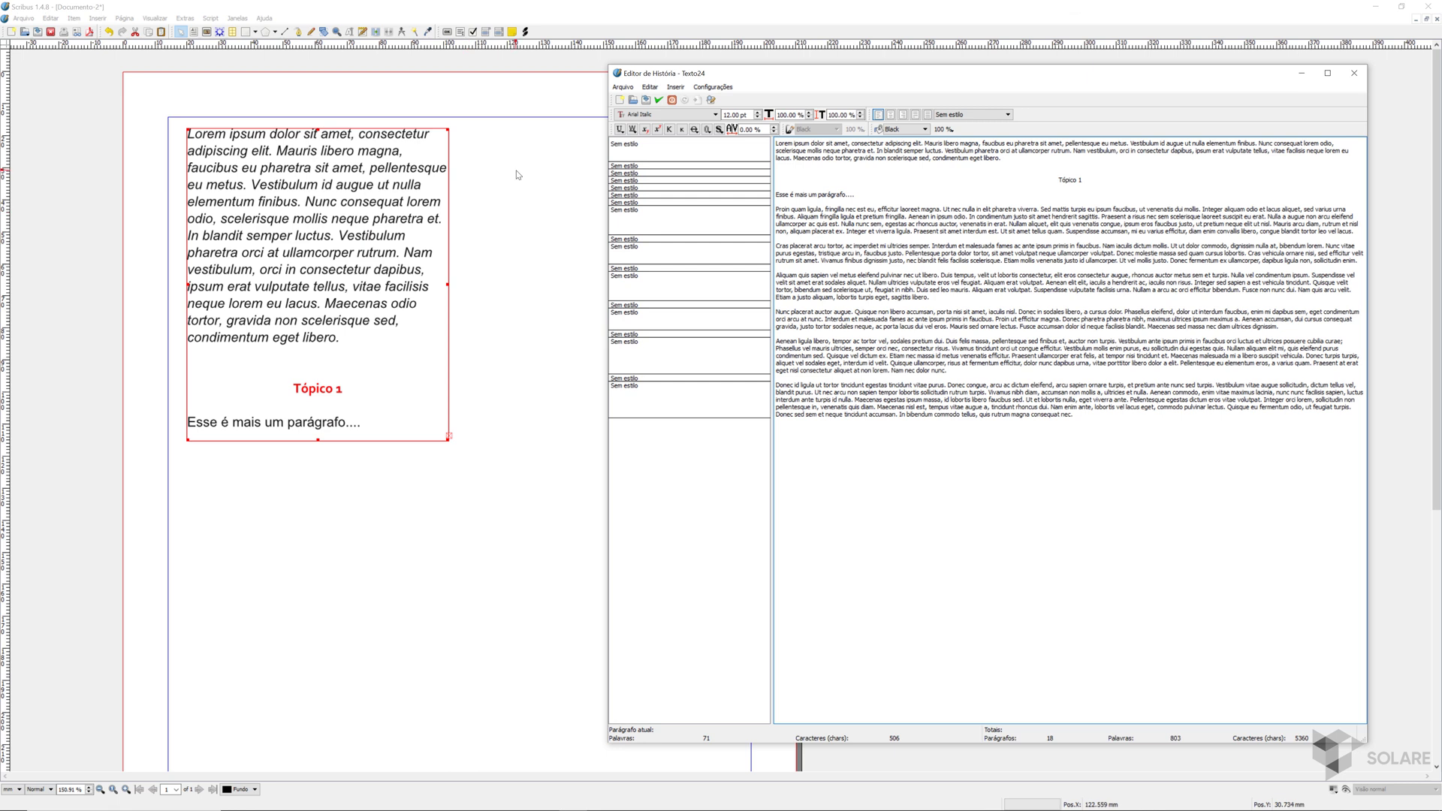
left_click(659, 102)
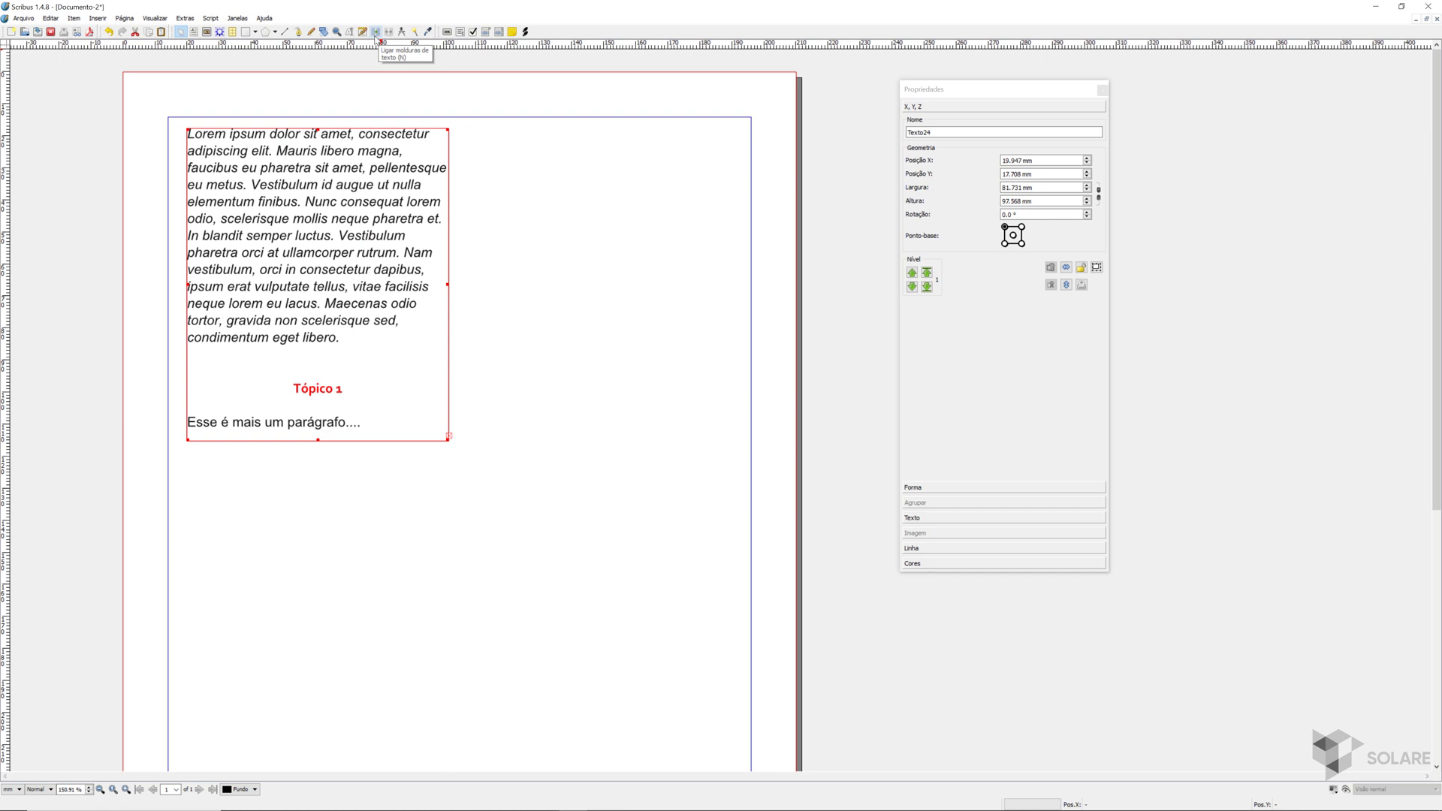
Draw two empty text frames: one about 87 × 98 mm beside the existing frame and one about 172 × 79 mm below
left_click(194, 32)
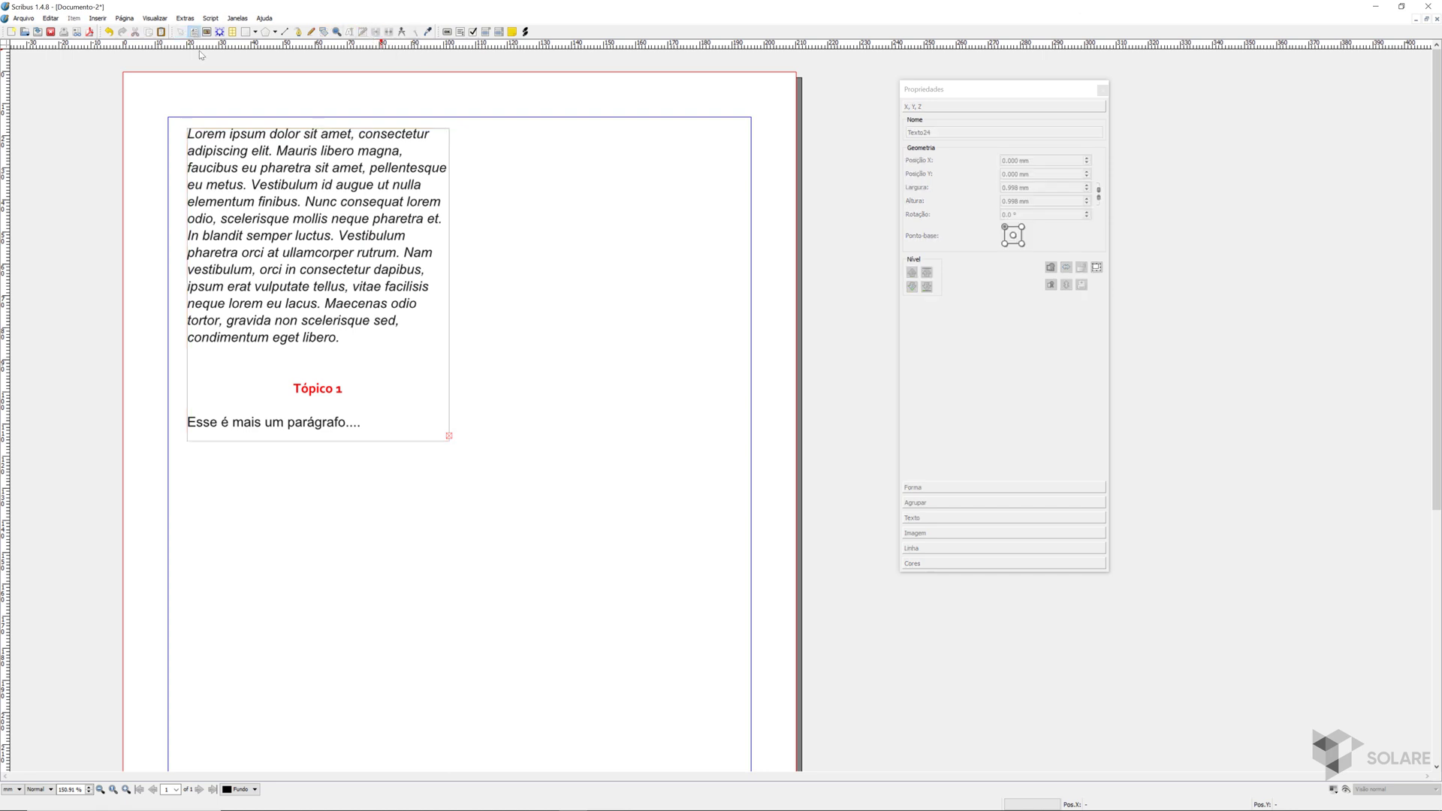
left_click_drag(458, 129, 736, 441)
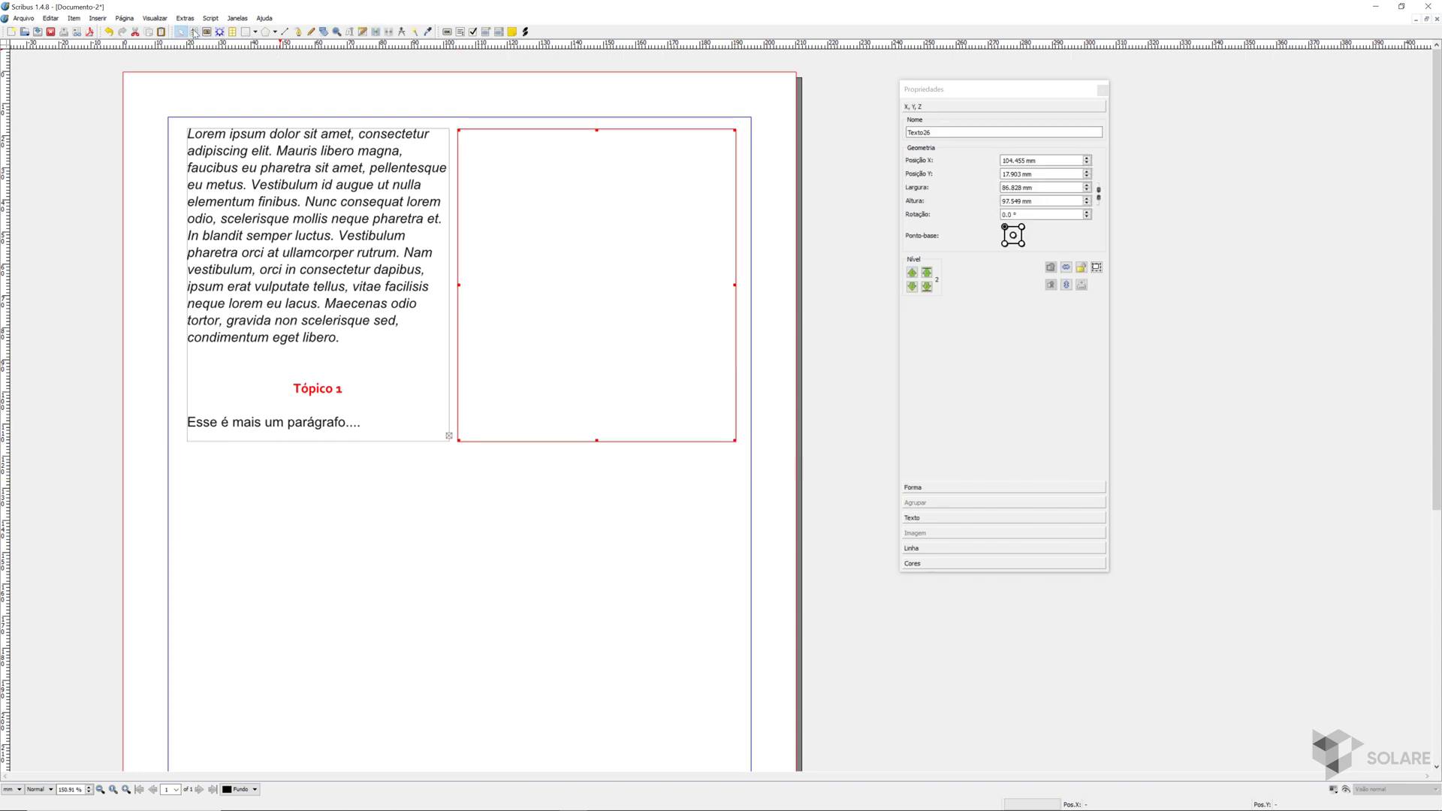
key("t")
left_click_drag(189, 473, 740, 725)
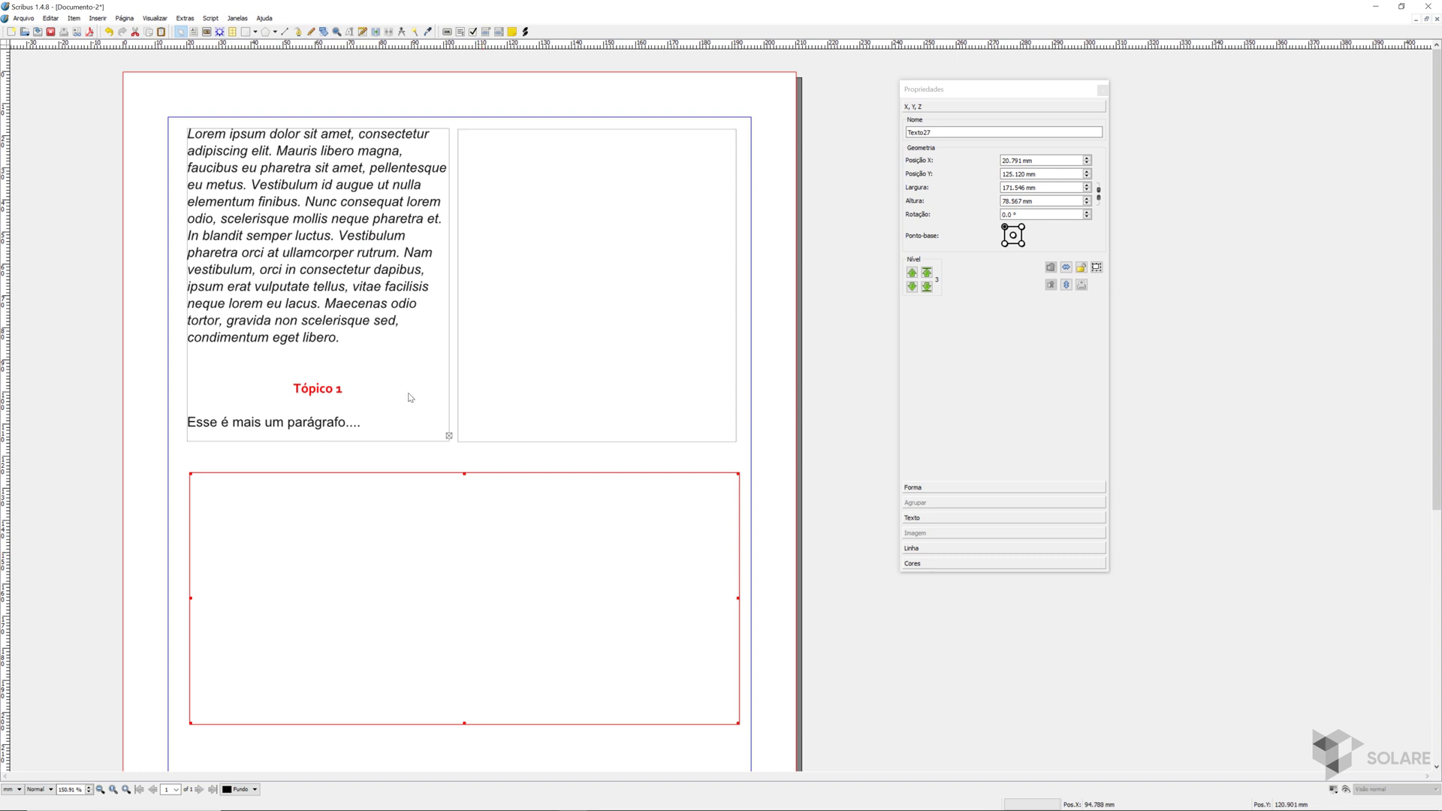
Link the first text frame to the one beside it, and link that one to the wide frame below
left_click(350, 234)
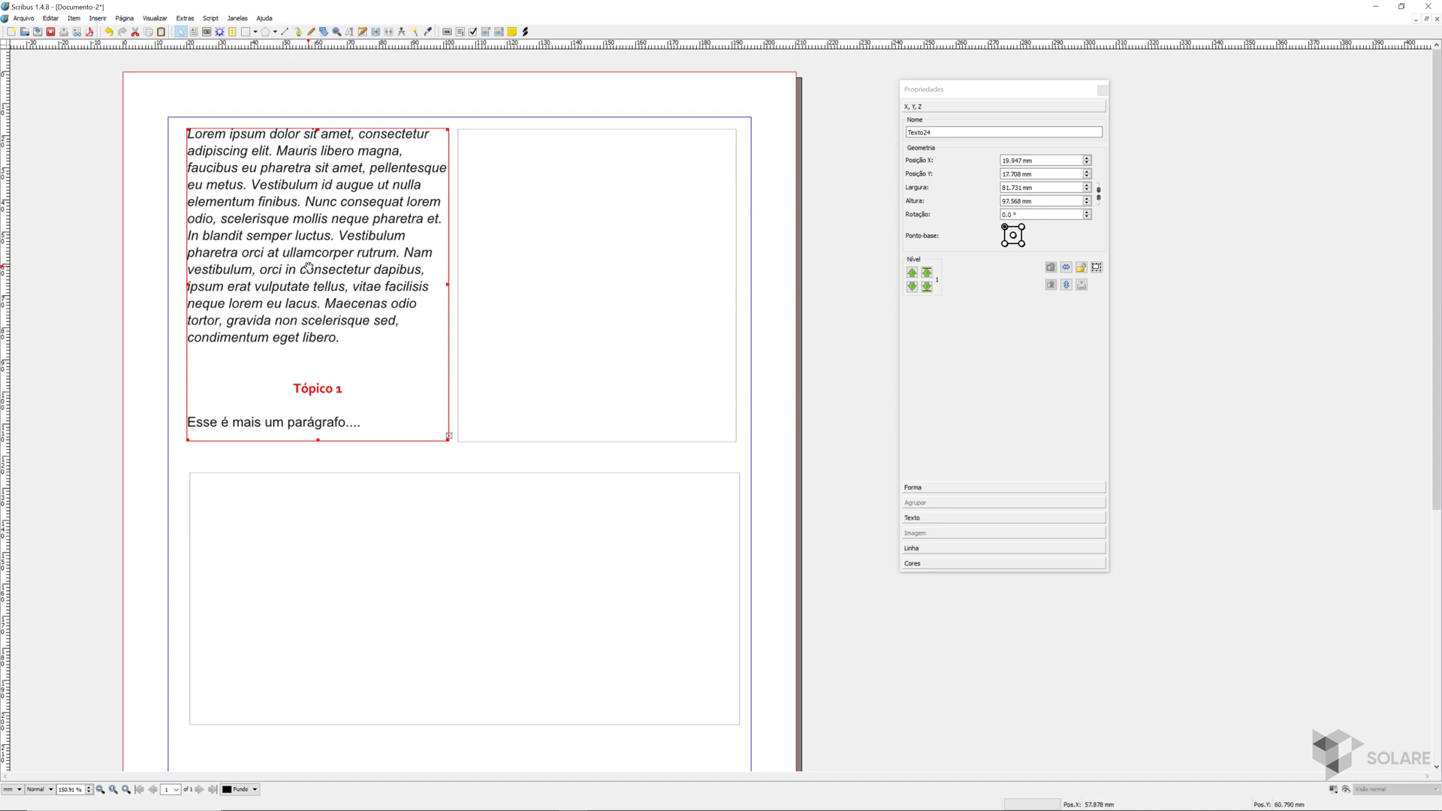
left_click(374, 33)
left_click(583, 242)
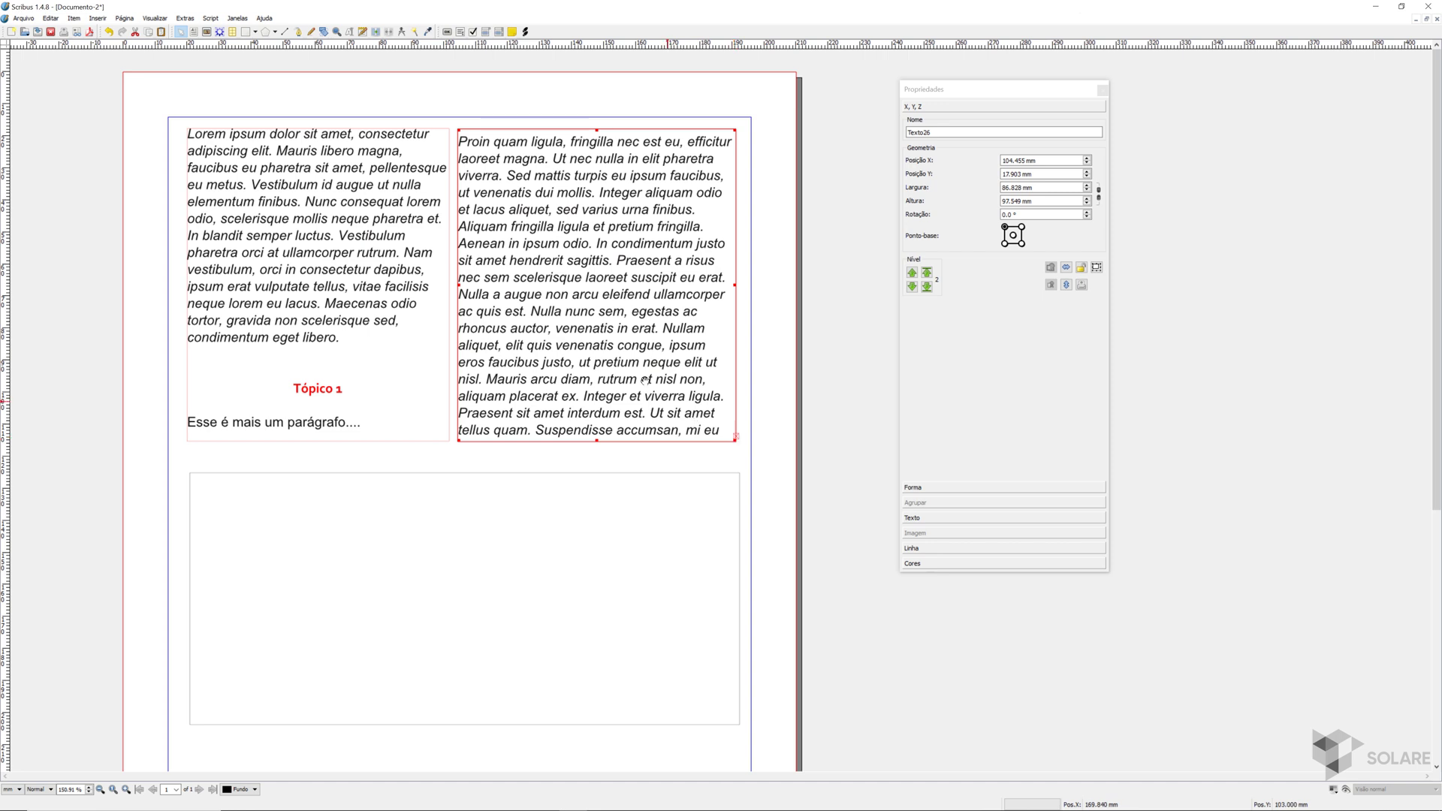
left_click(376, 33)
left_click(465, 612)
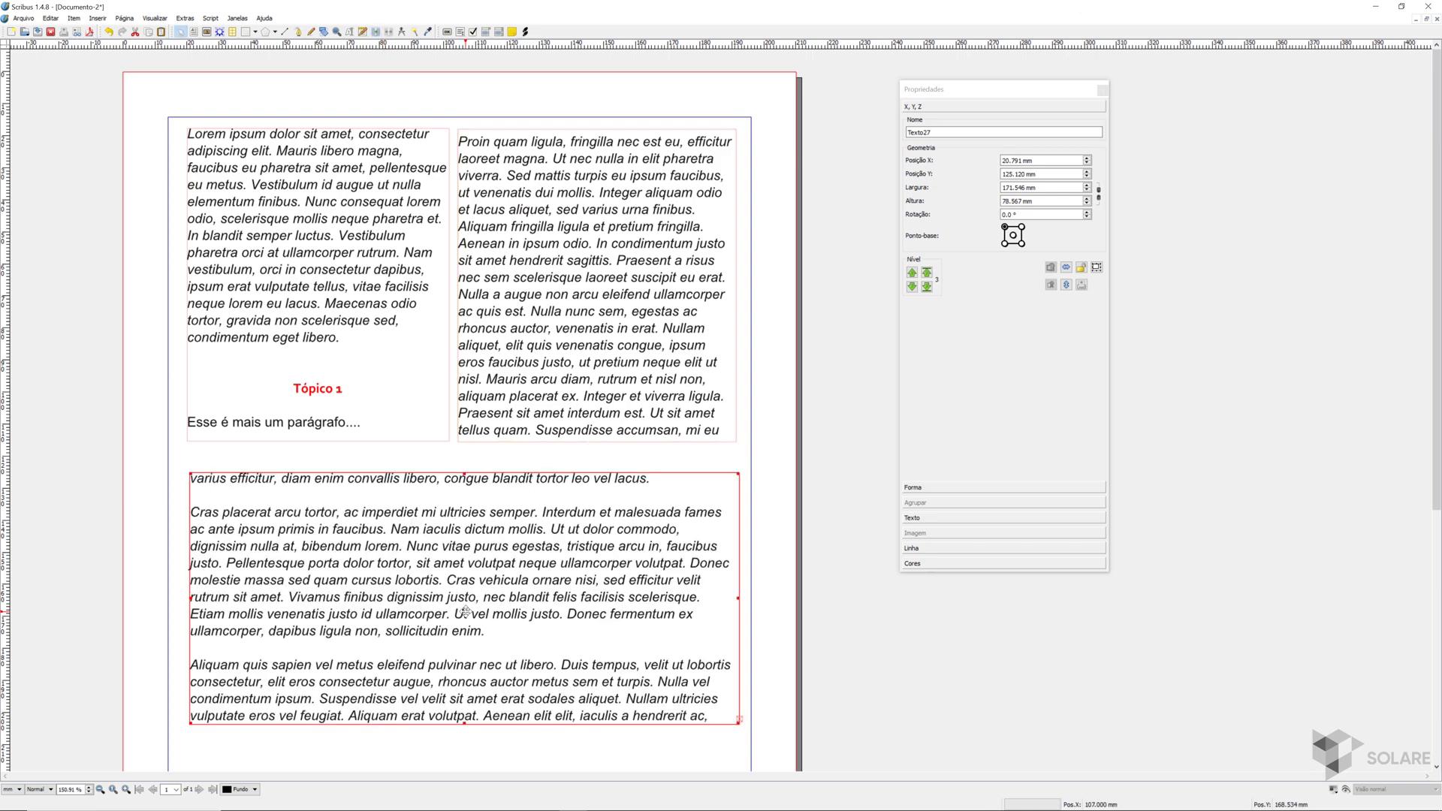
Resize the lower text frame to about 123 mm wide and 154 mm high, leaving space beside it
left_click(367, 335)
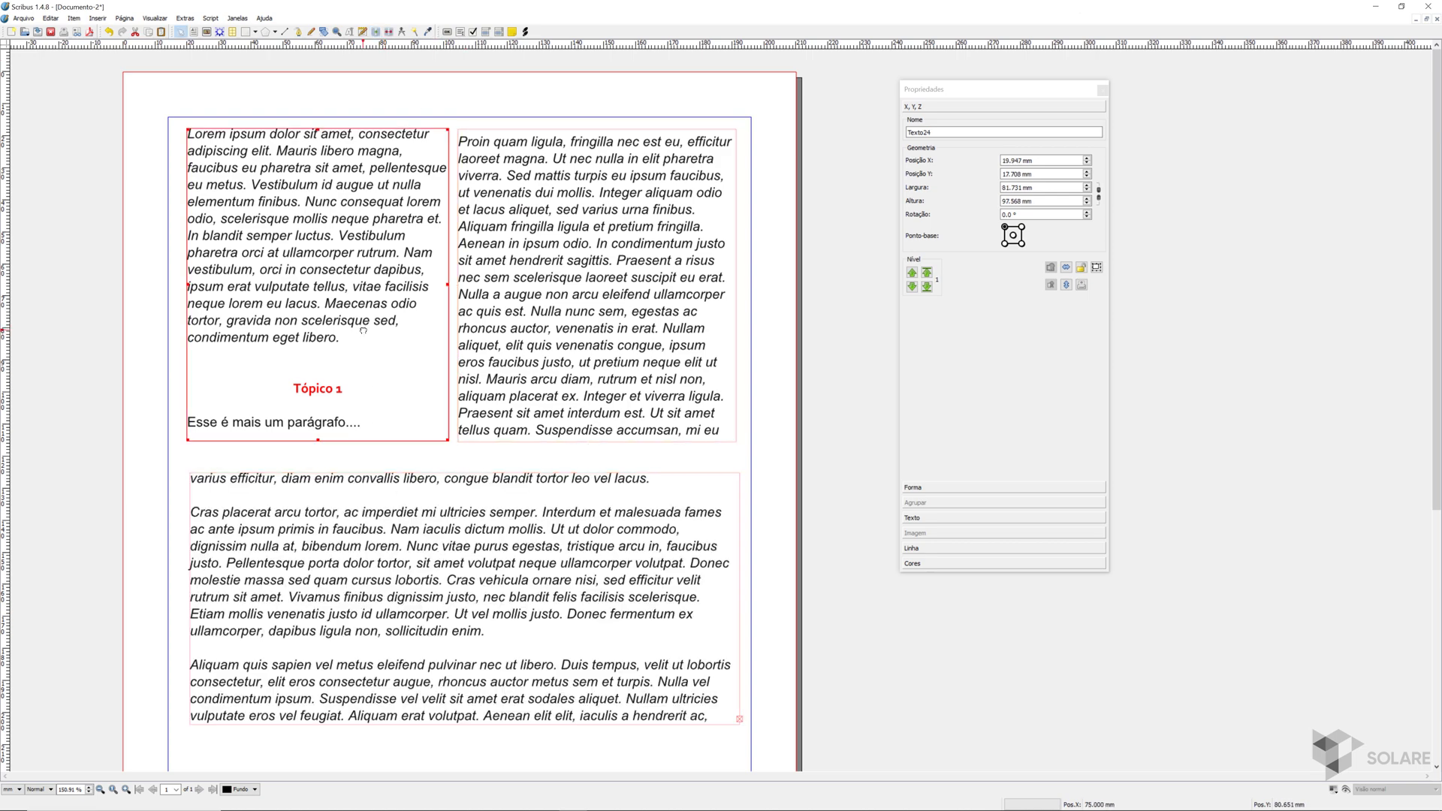
left_click(520, 331)
left_click(520, 609)
scroll(561, 550, "down", 2)
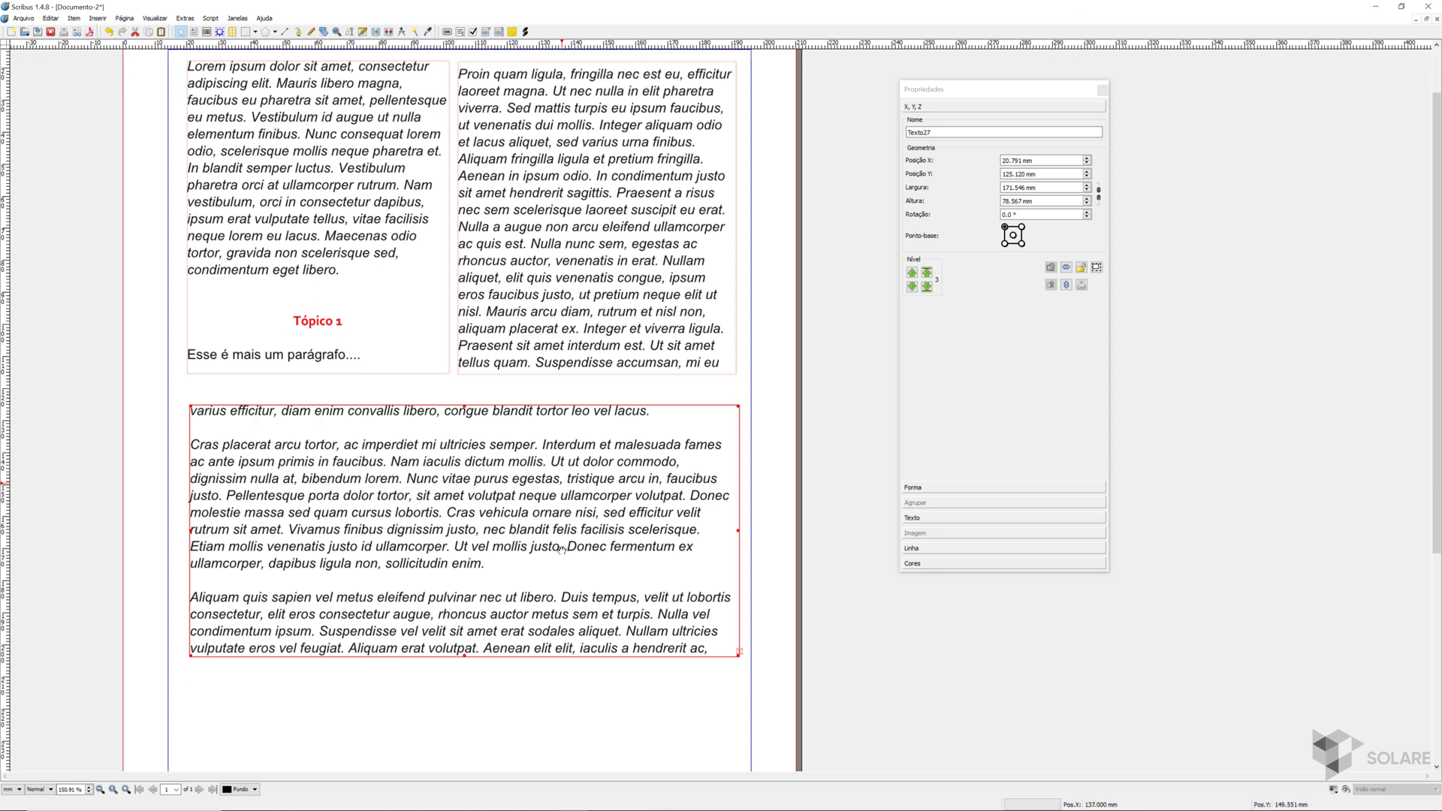
scroll(562, 550, "down", 1)
left_click_drag(465, 543, 464, 726)
scroll(472, 659, "down", 2)
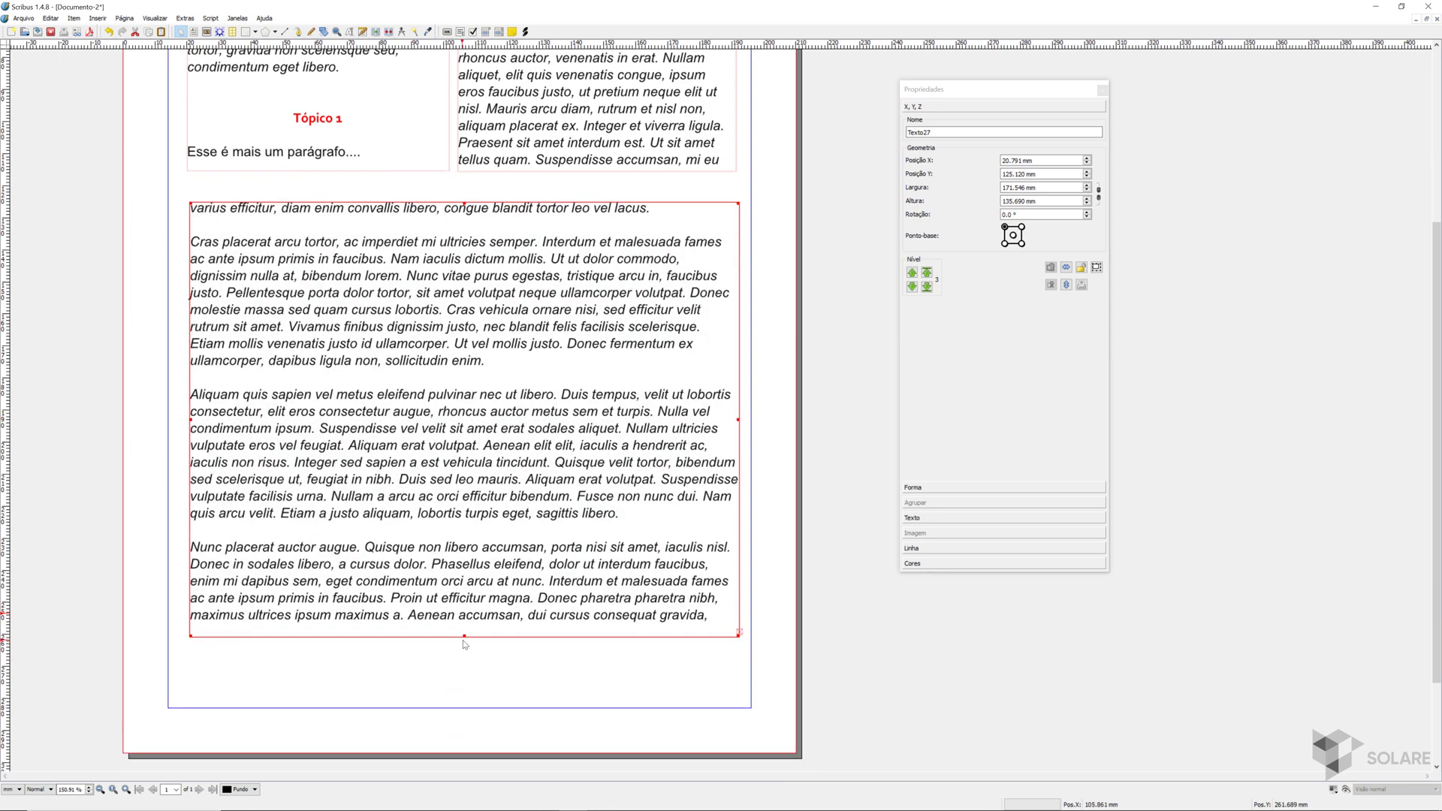
left_click_drag(466, 655, 466, 691)
left_click_drag(466, 218, 466, 192)
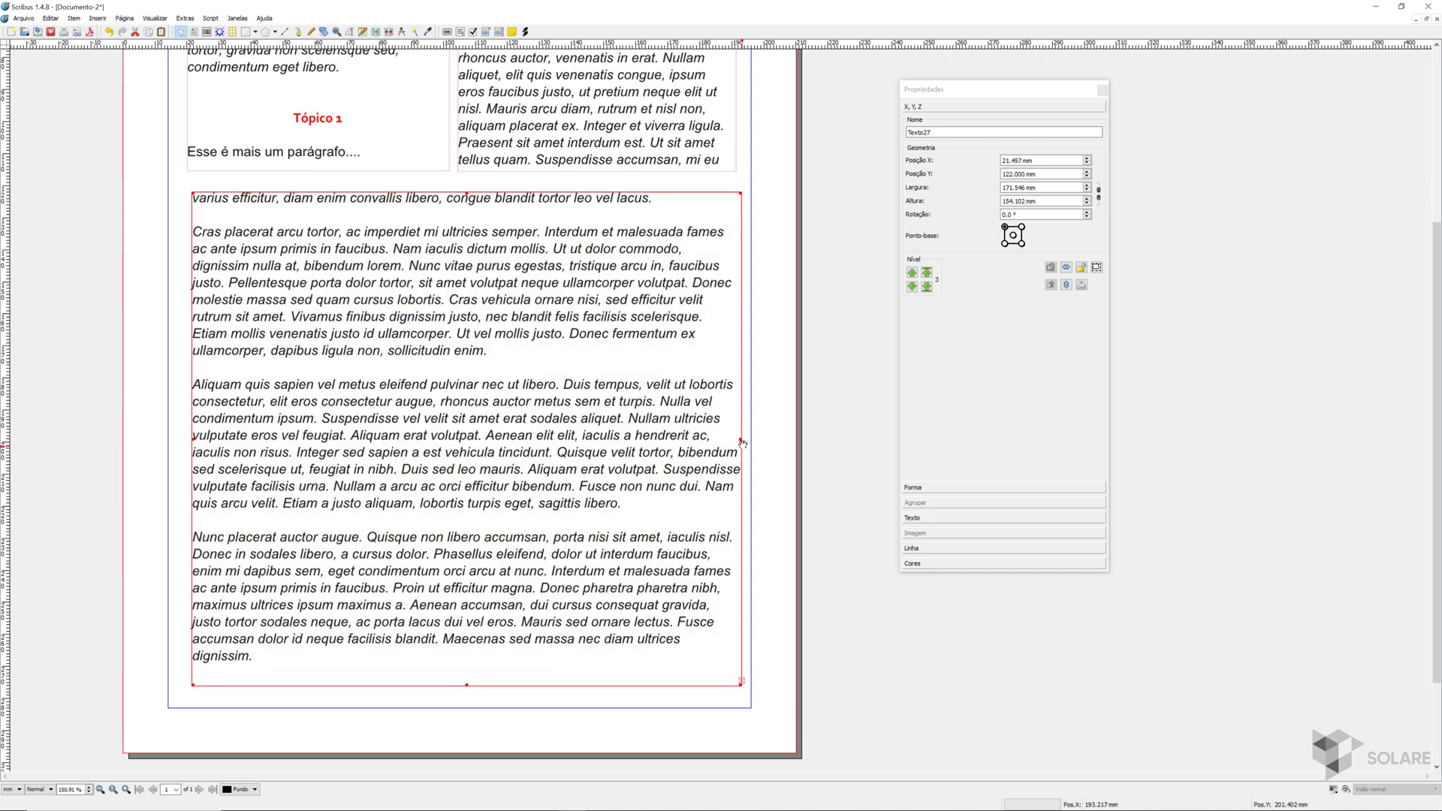
left_click_drag(741, 441, 586, 435)
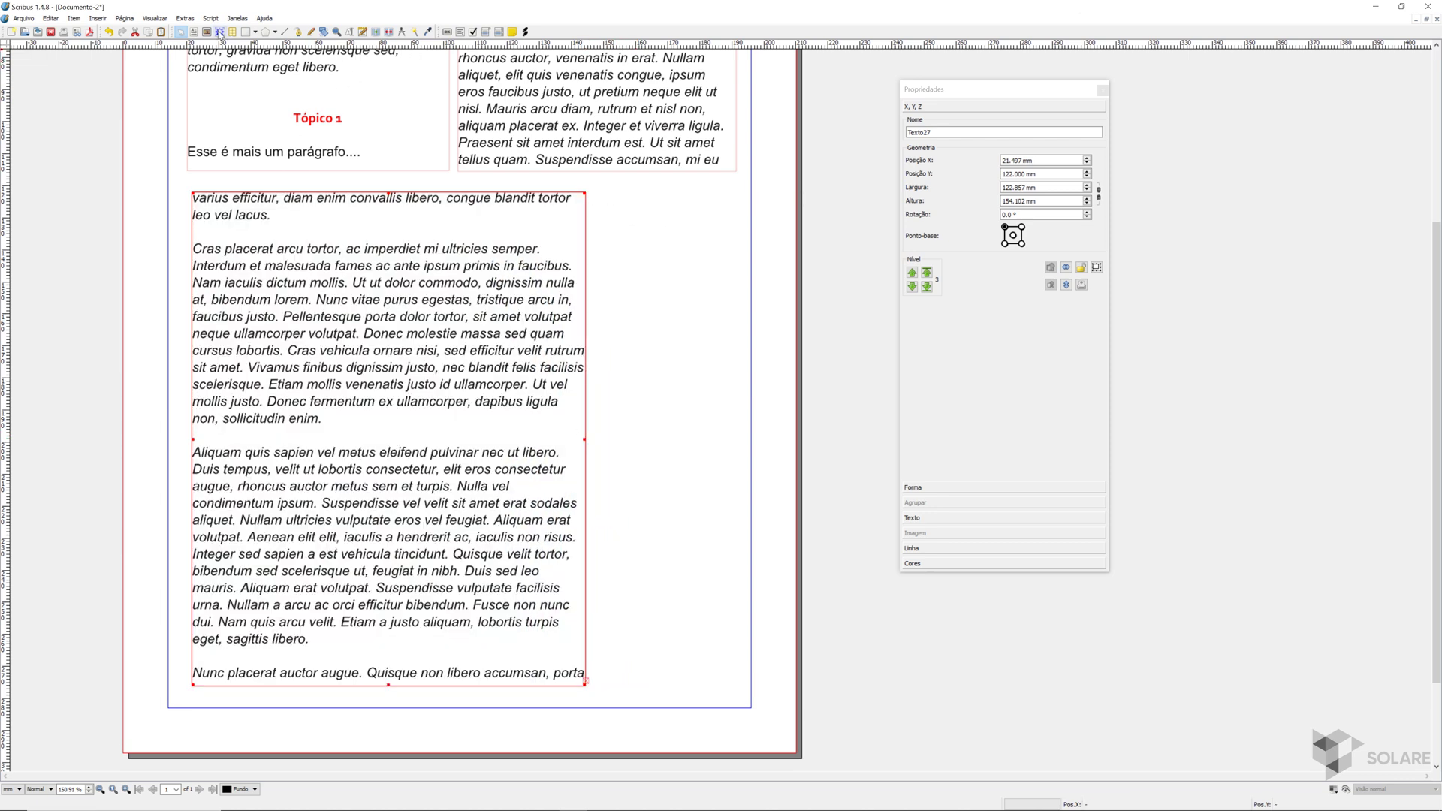
Draw a narrow text frame about 46 × 154 mm beside the lower frame and link the lower frame to it
left_click(193, 32)
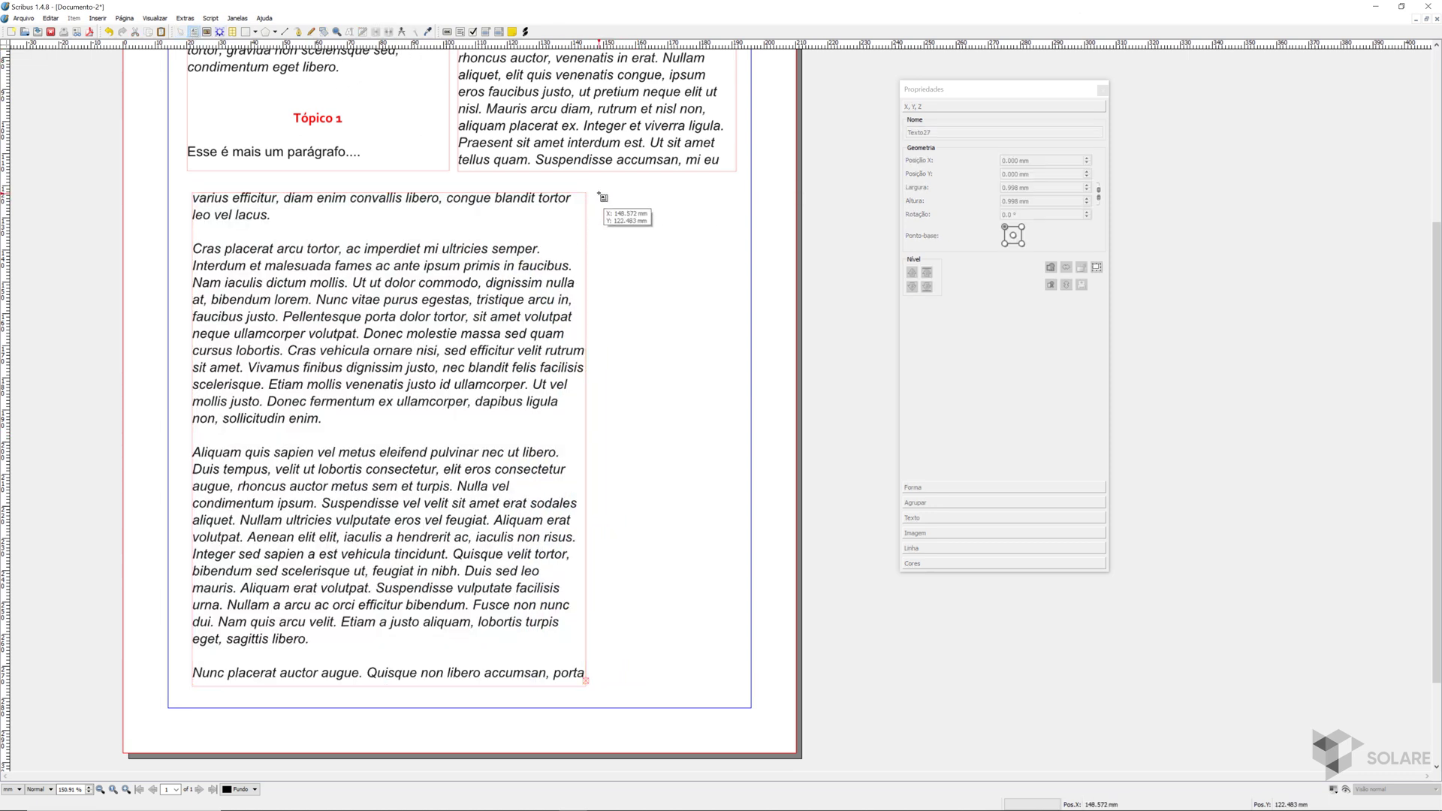
left_click_drag(595, 194, 742, 687)
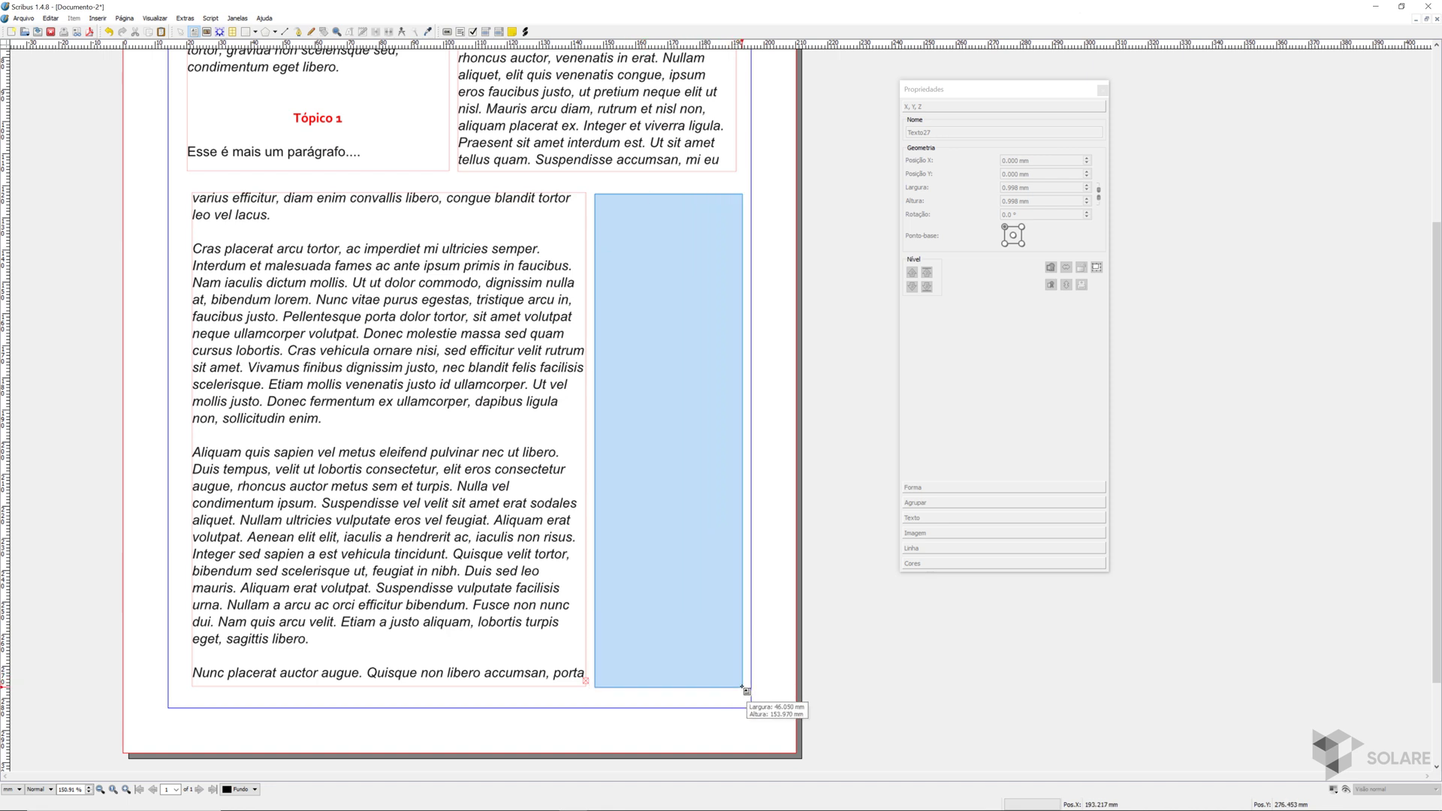
left_click(556, 358)
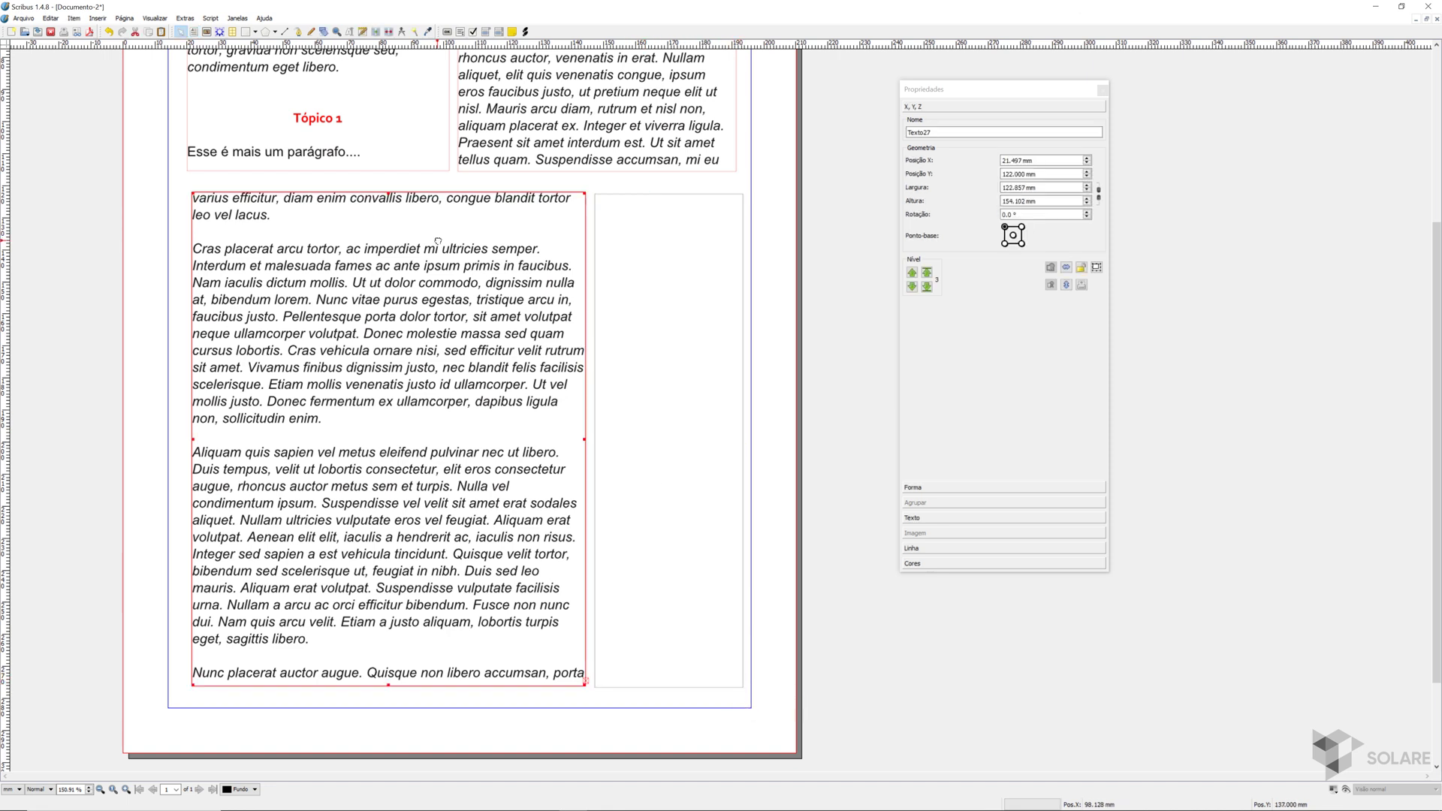
left_click(375, 34)
left_click(683, 282)
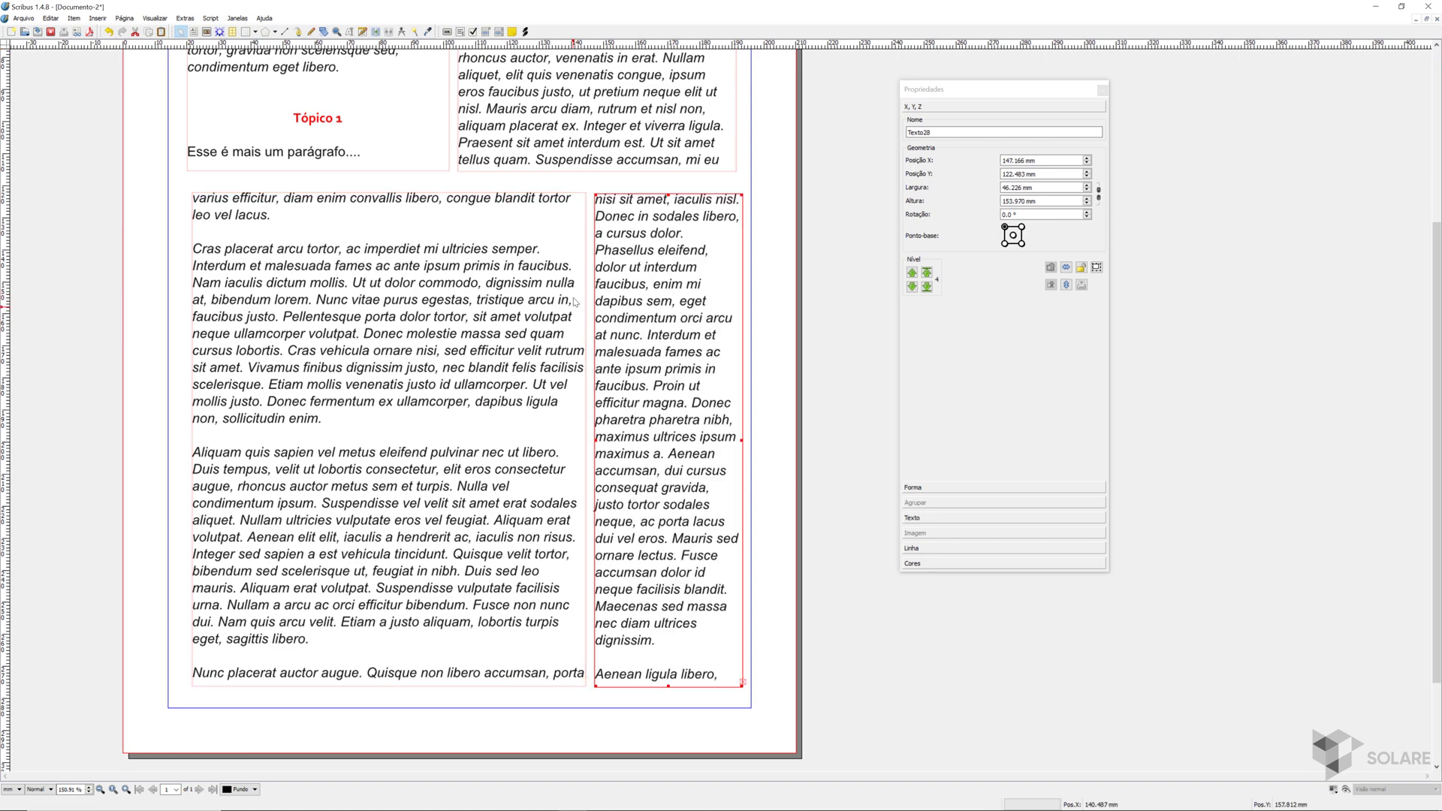
Review how the text flows through the four linked frames, viewing the whole page and close up
scroll(552, 244, "up", 2)
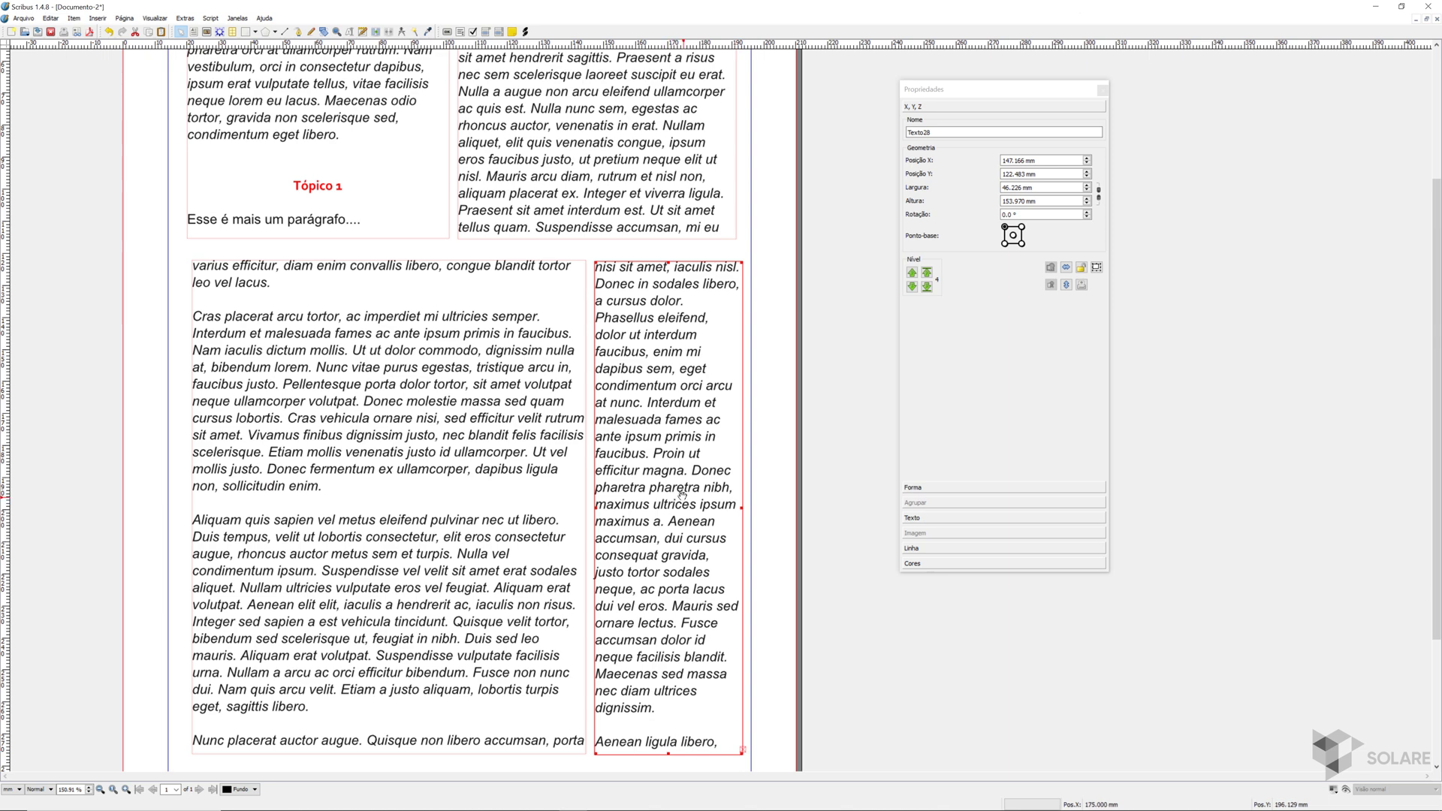
left_click(126, 789)
scroll(445, 535, "down", 2)
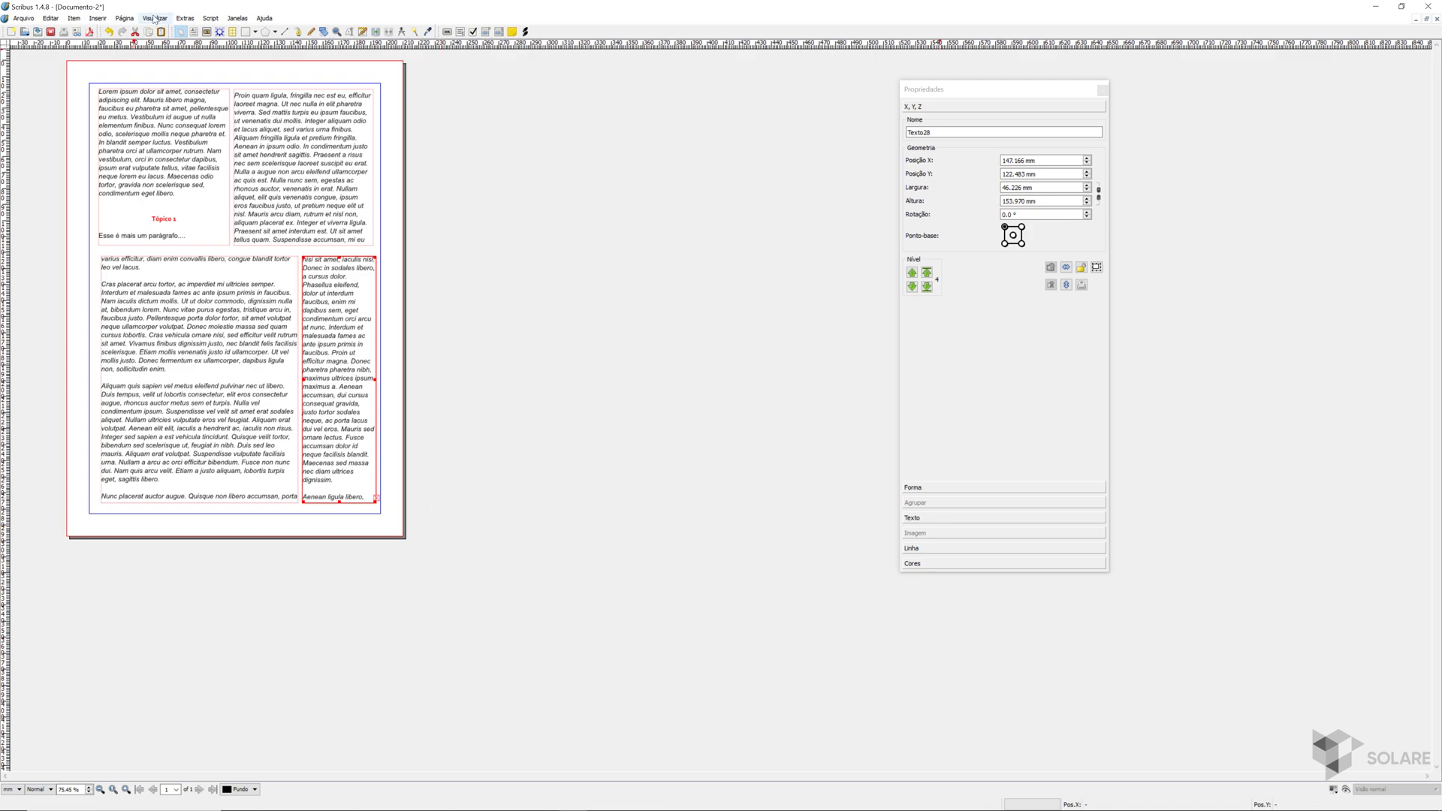
left_click(154, 18)
left_click(204, 44)
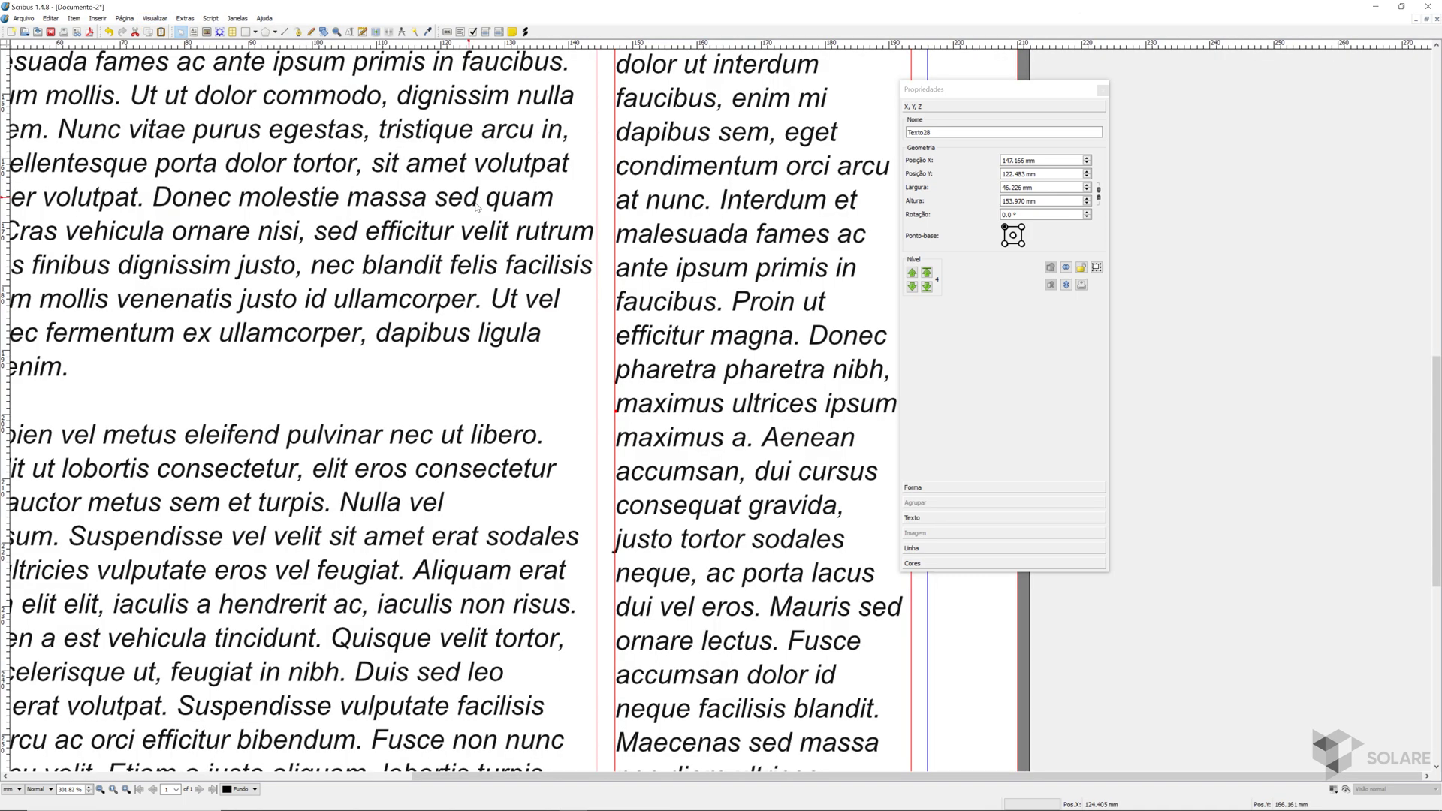
scroll(495, 244, "down", 2)
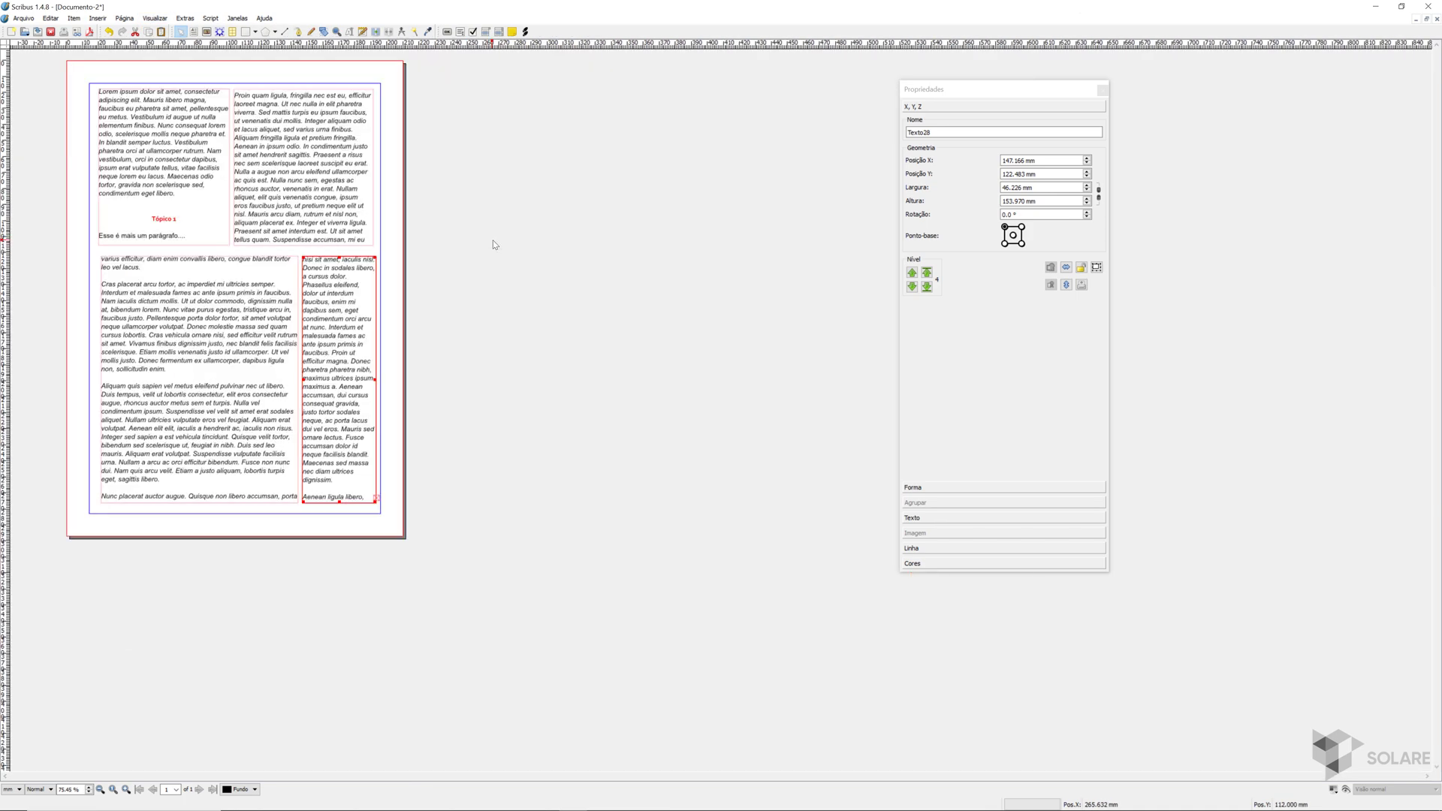
scroll(494, 245, "up", 1)
scroll(494, 244, "down", 1)
scroll(198, 139, "up", 1)
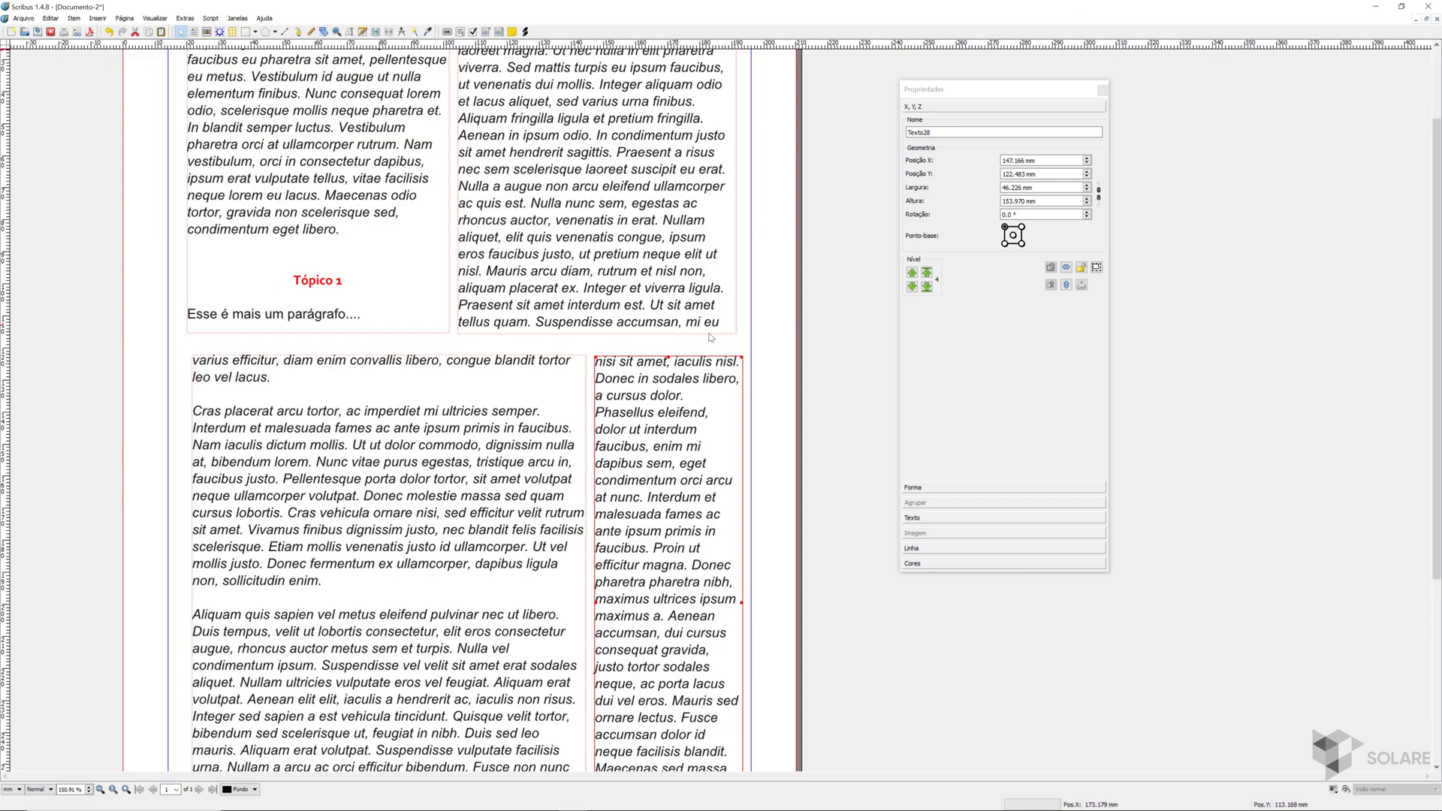
scroll(748, 343, "up", 1)
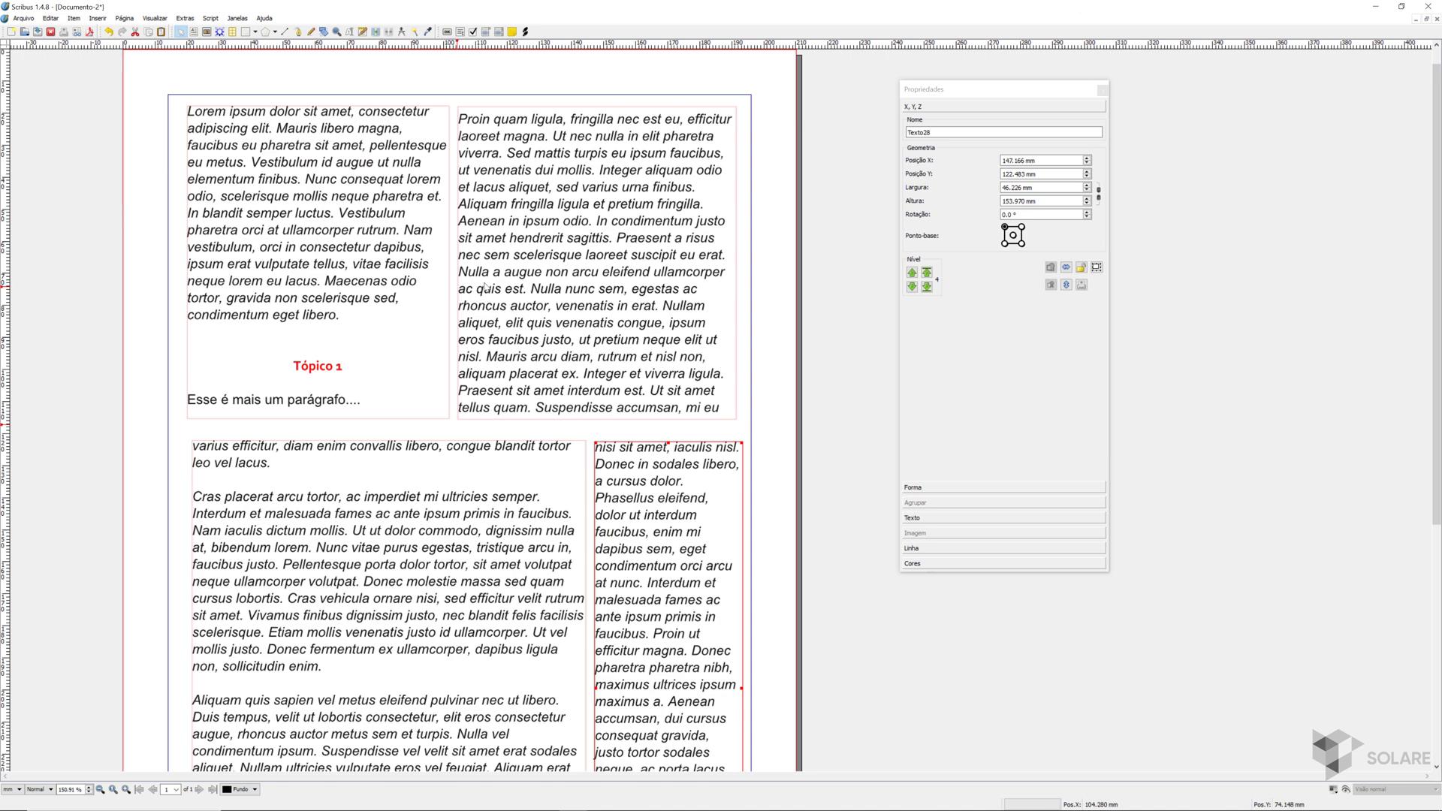
scroll(547, 268, "down", 3)
scroll(547, 267, "up", 3)
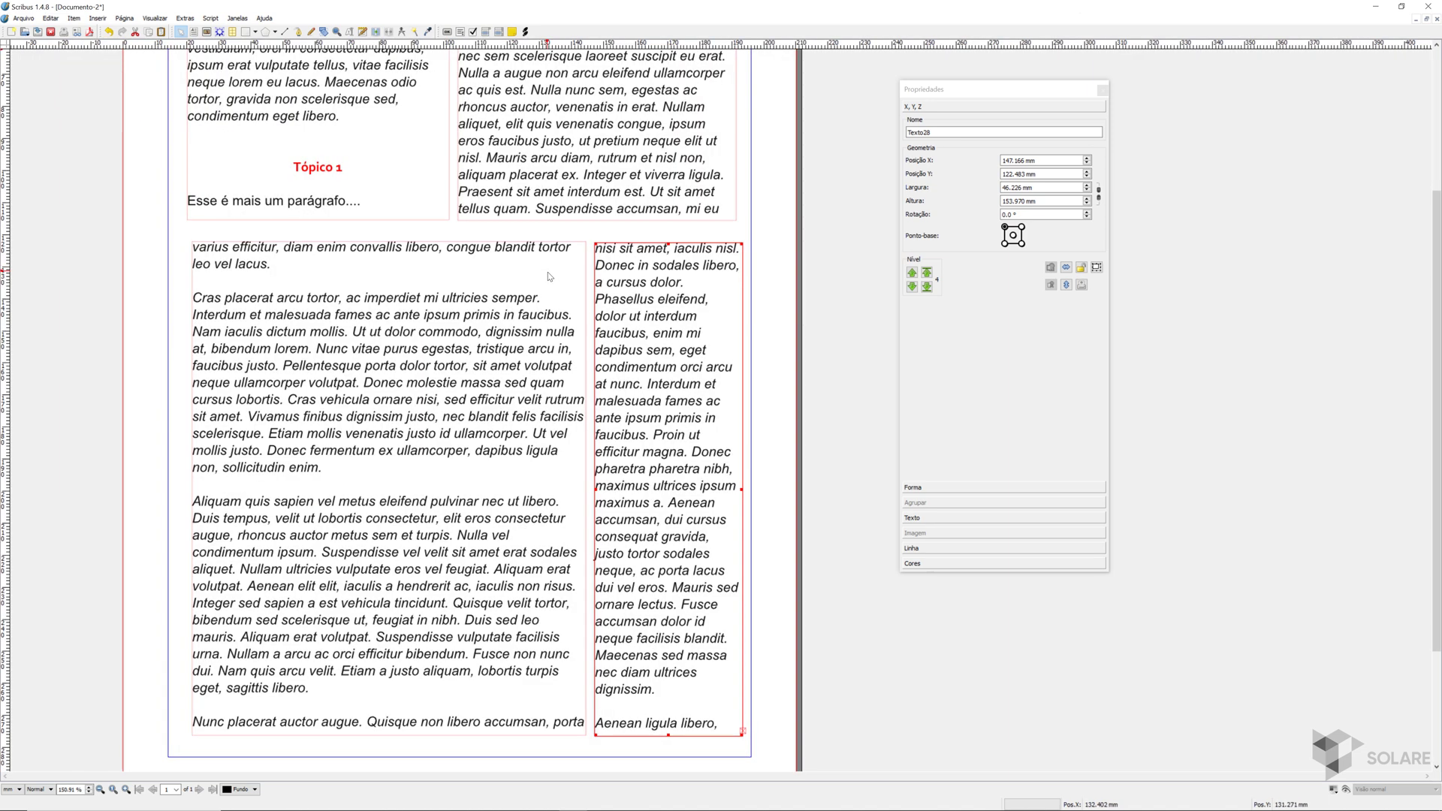
Display the link arrows with the upper-right frame selected, and follow the chain down to the narrow frame
left_click(554, 169)
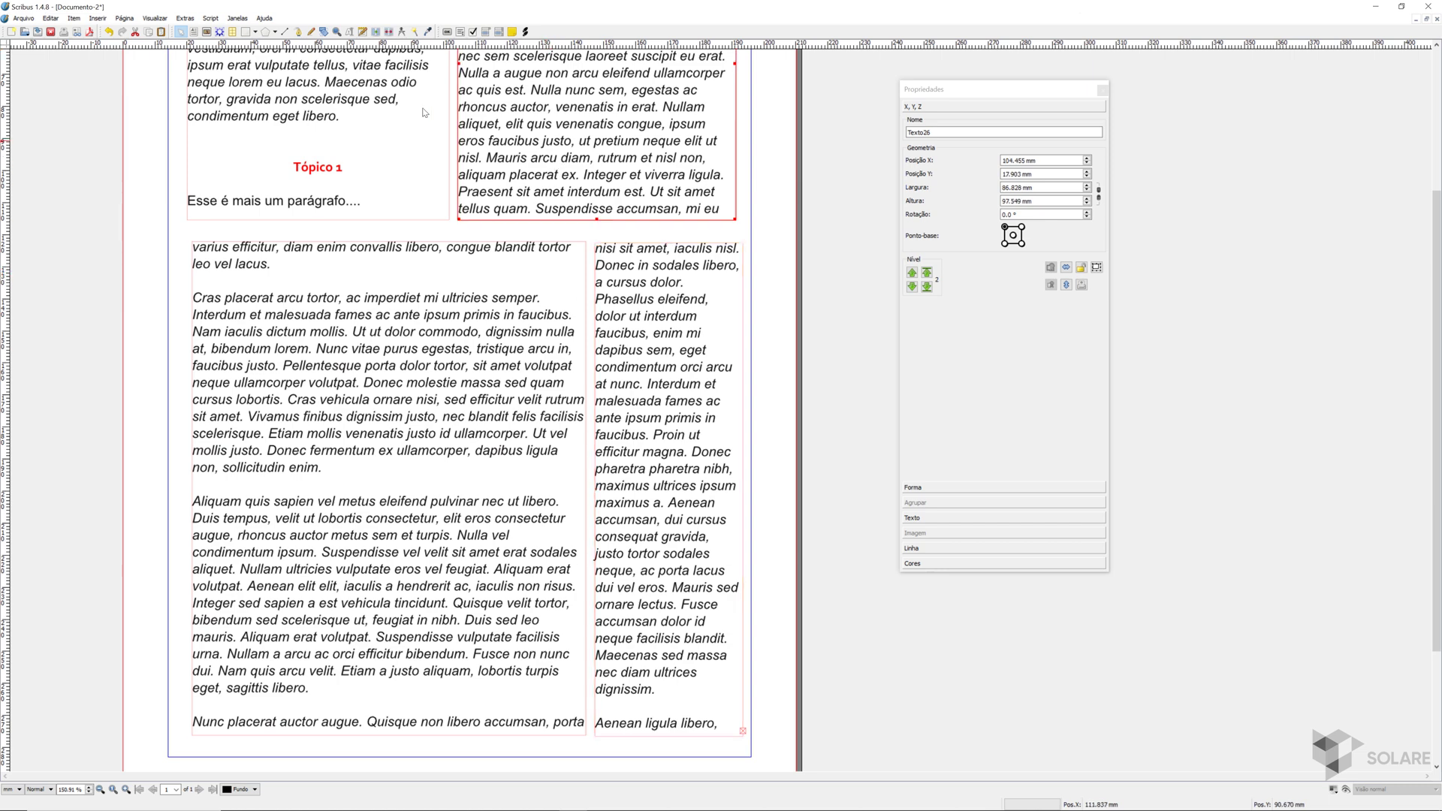
left_click(376, 33)
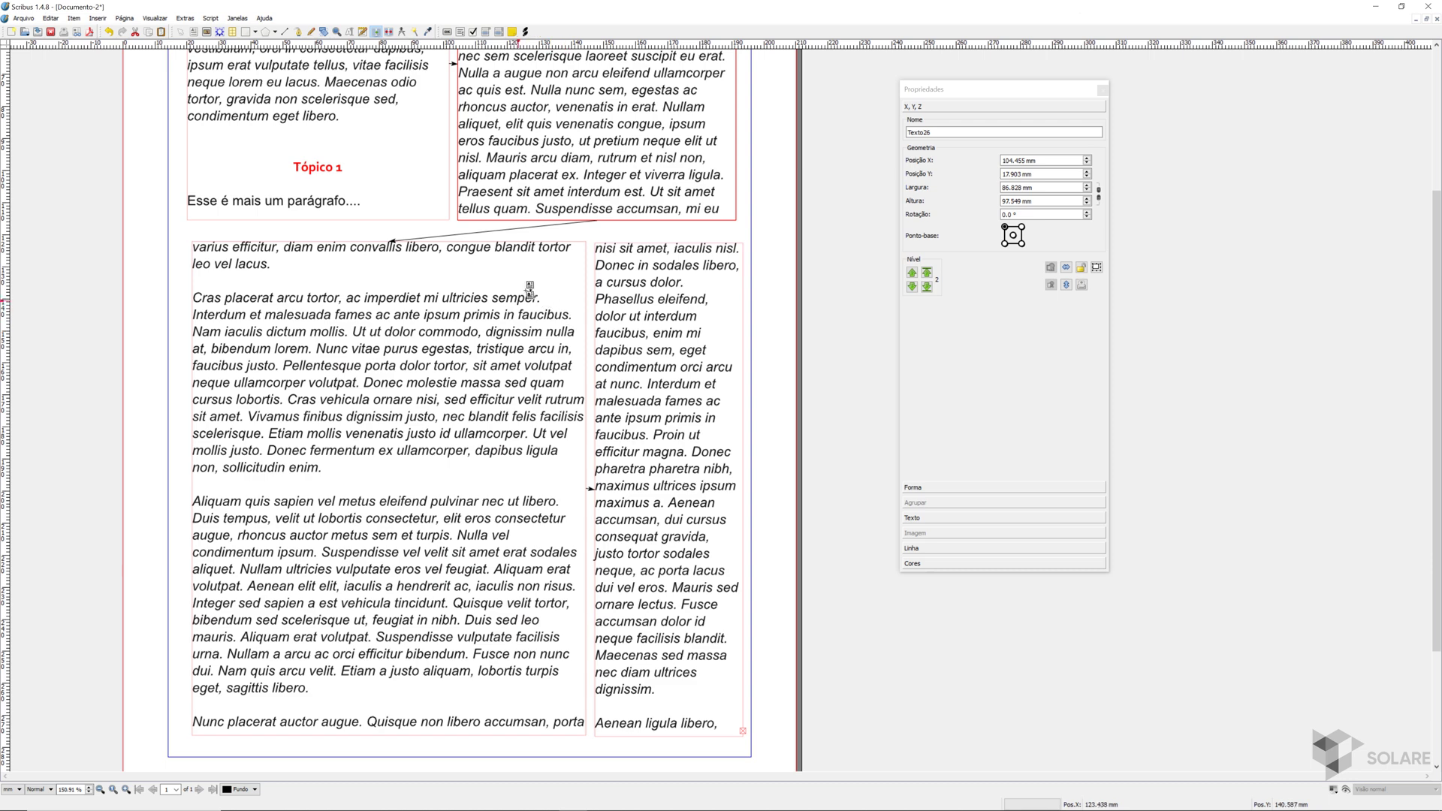
scroll(529, 290, "up", 2)
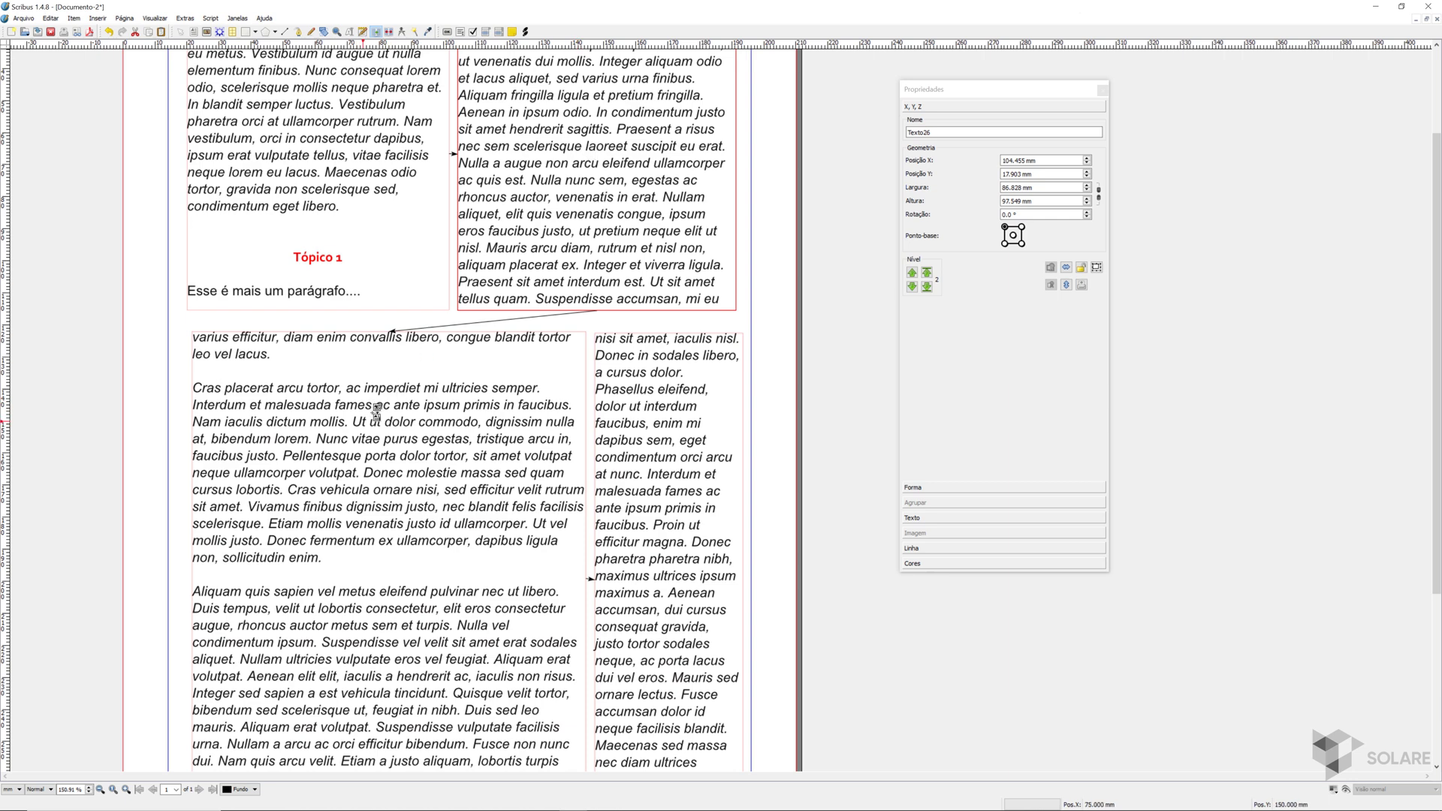
scroll(689, 502, "down", 3)
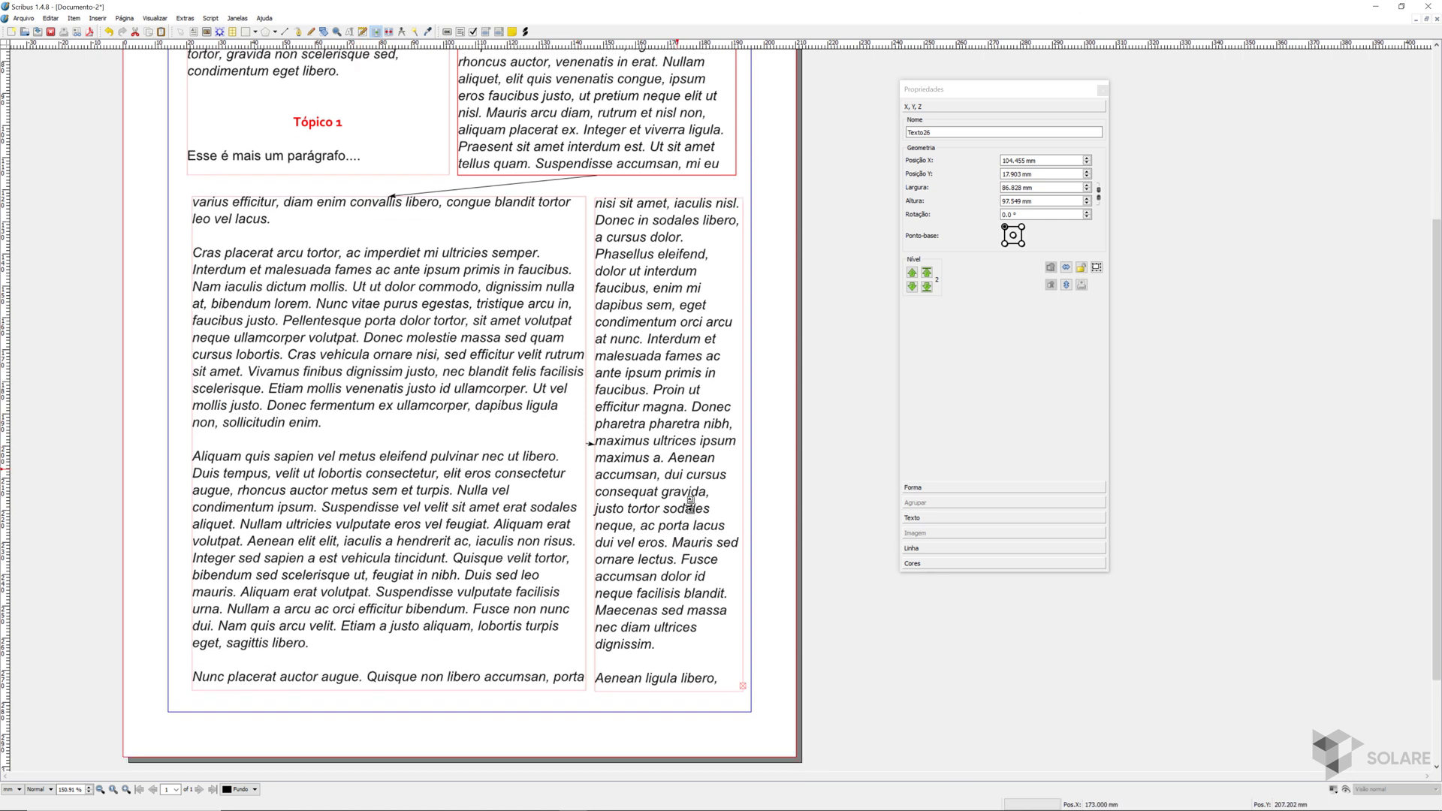
scroll(518, 500, "up", 3)
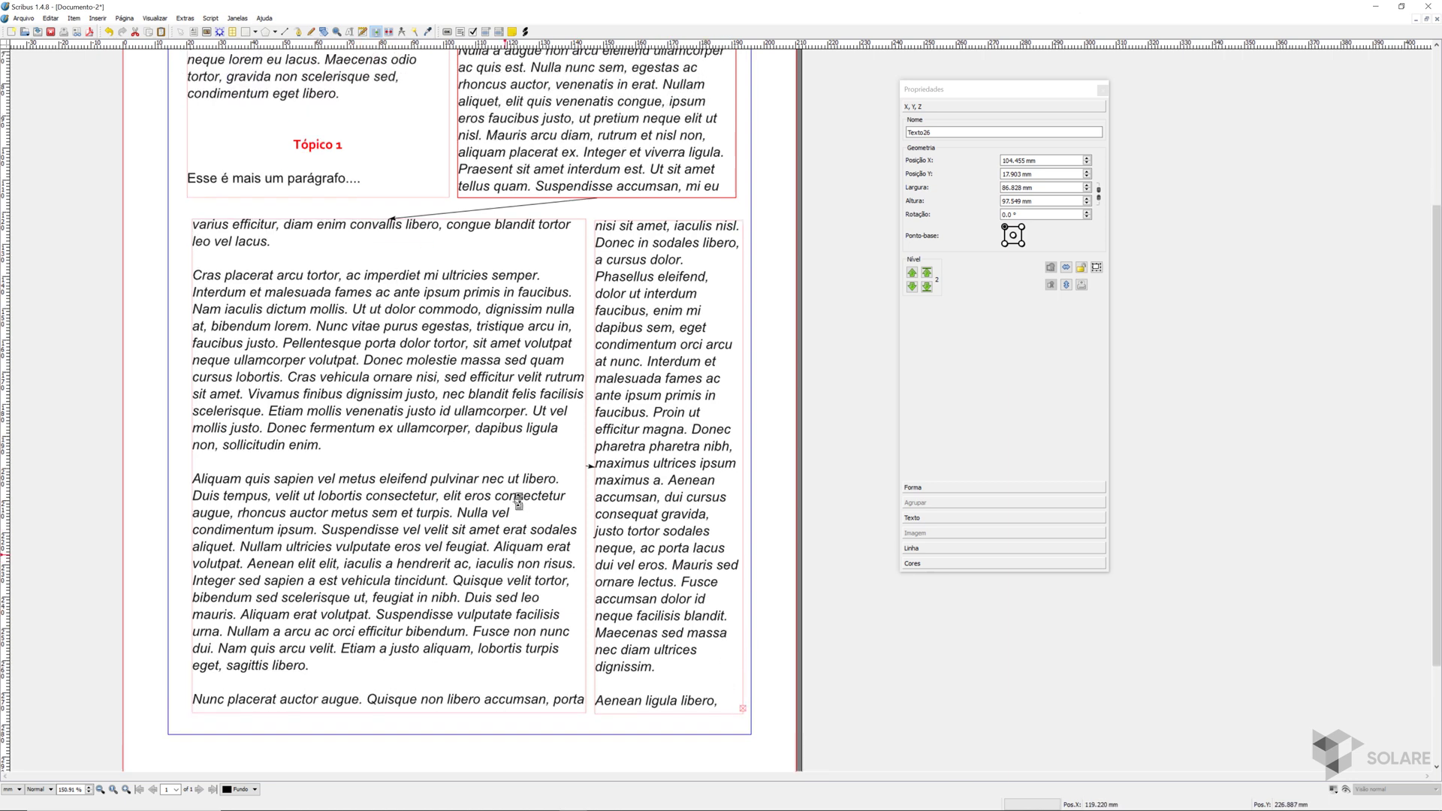
left_click(180, 32)
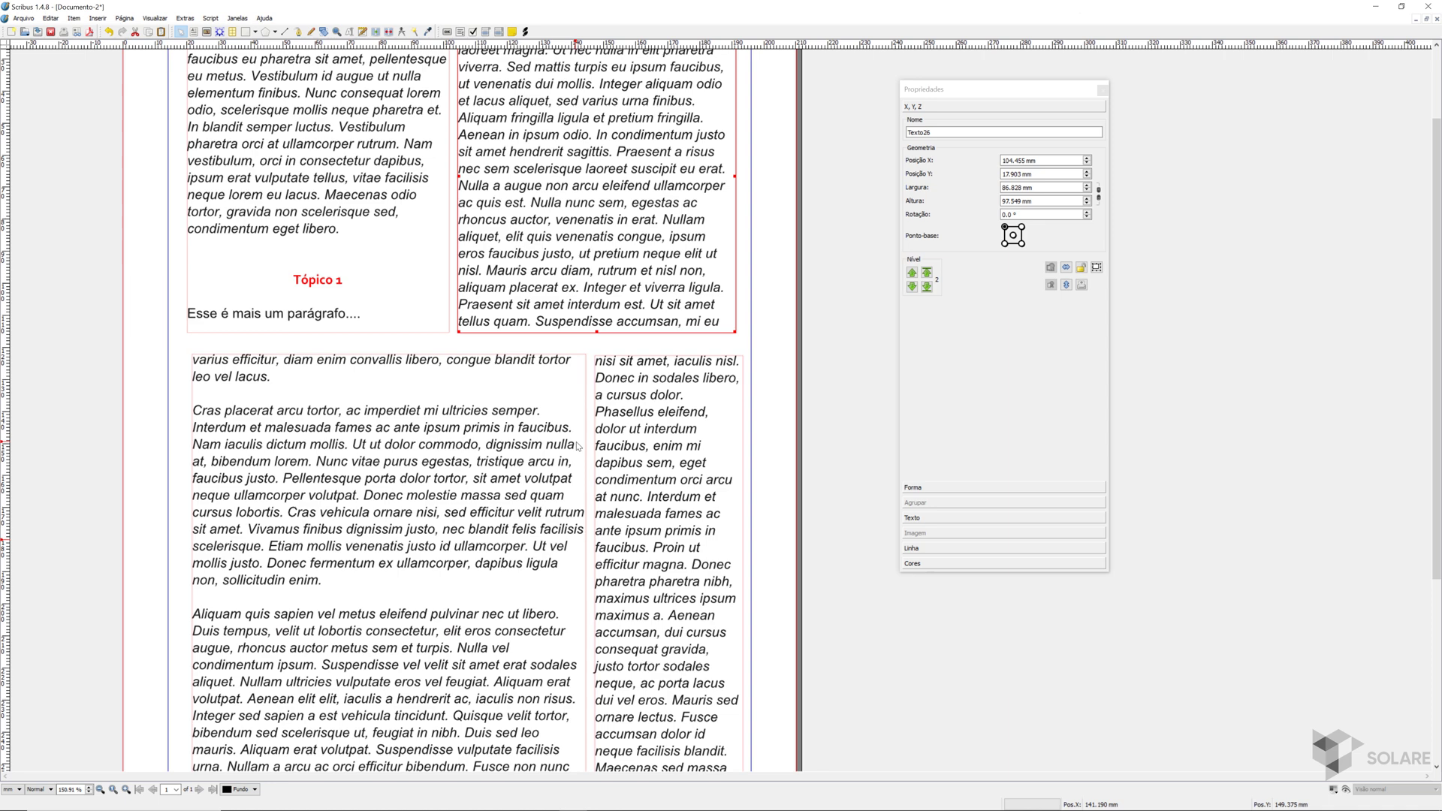
scroll(578, 446, "up", 2)
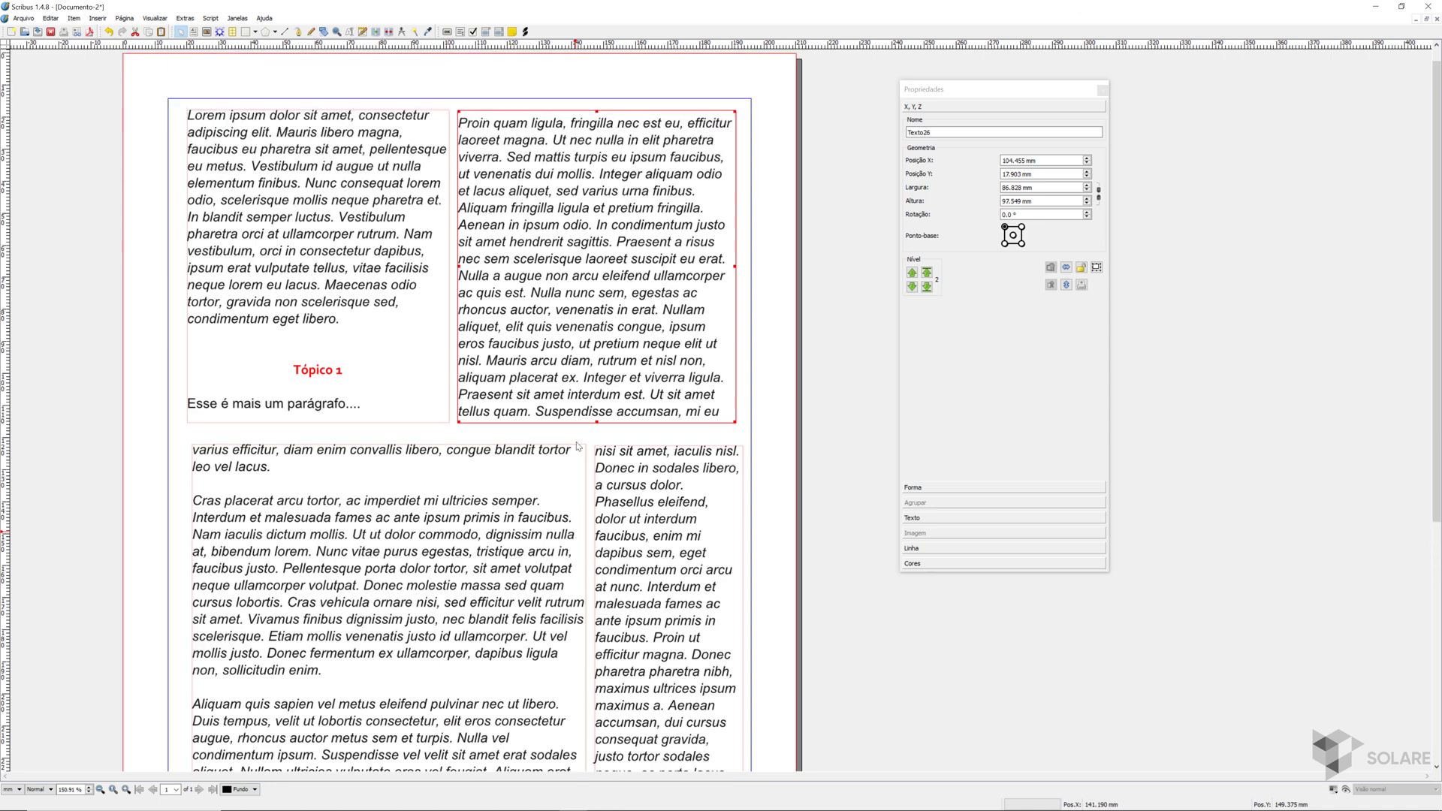
Display the link arrows with the first text frame selected to check the order of the chain
key("ctrl+z")
left_click(370, 209)
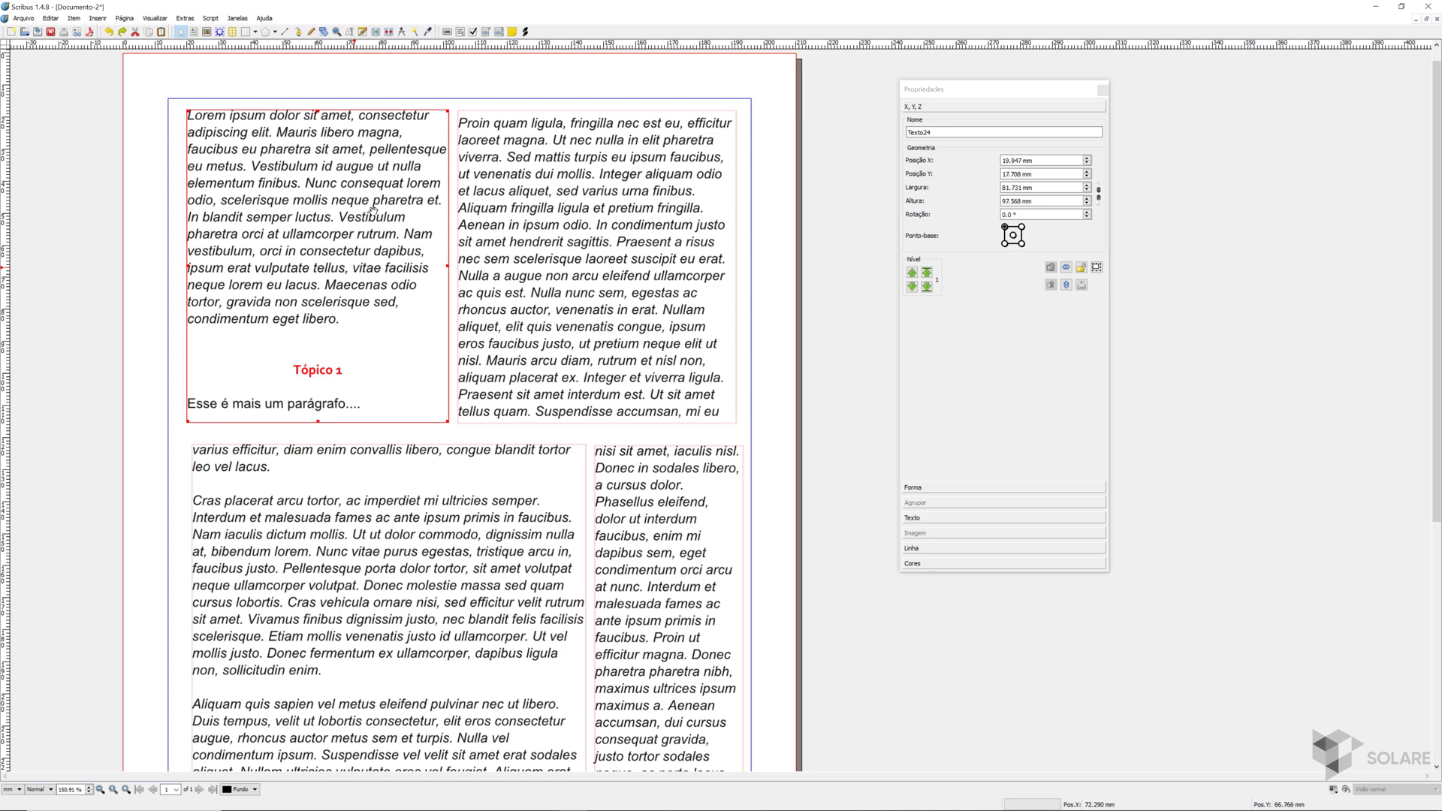
left_click(375, 34)
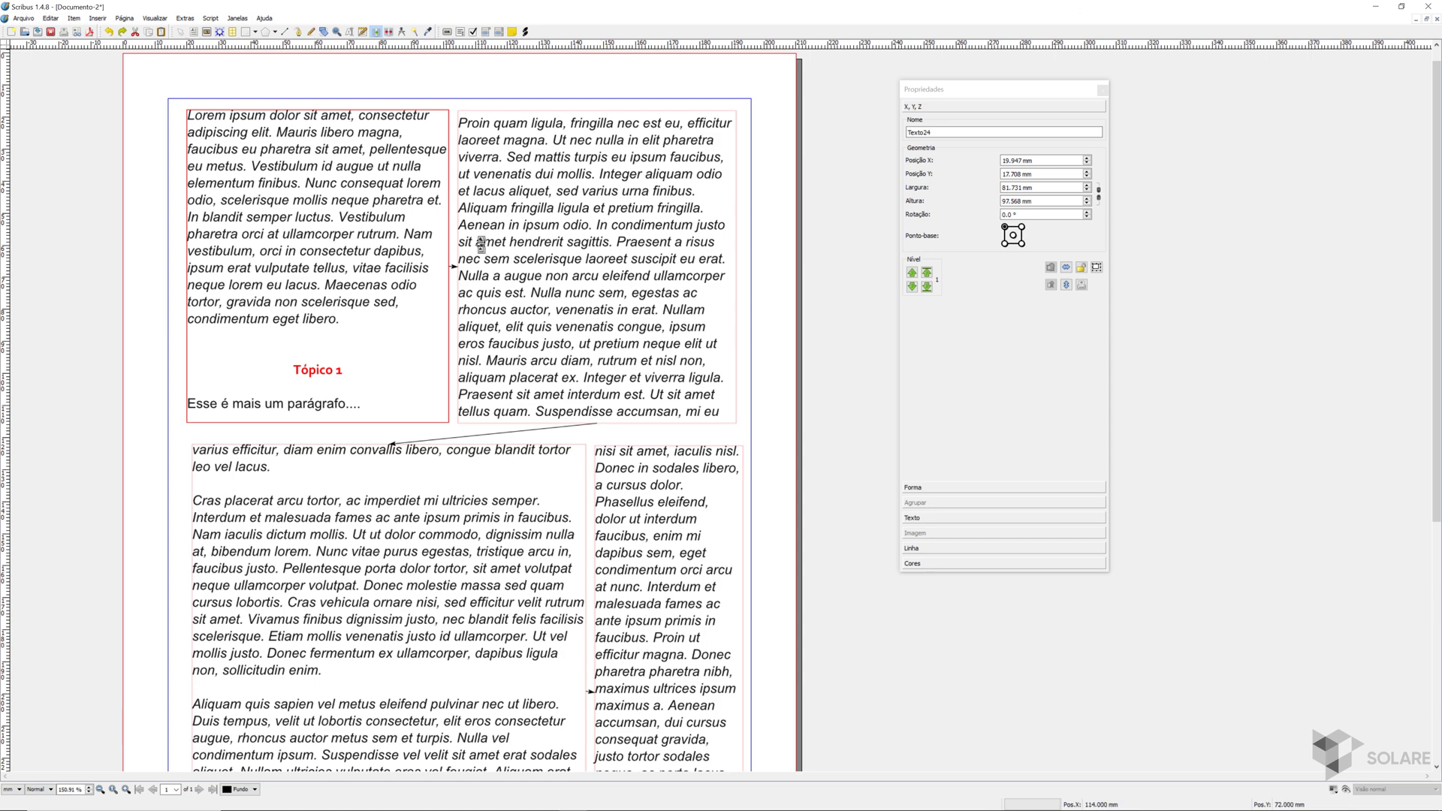
Try unlinking the narrow lower-right frame from the text chain, and undo the unlinking
left_click(387, 32)
left_click(672, 561)
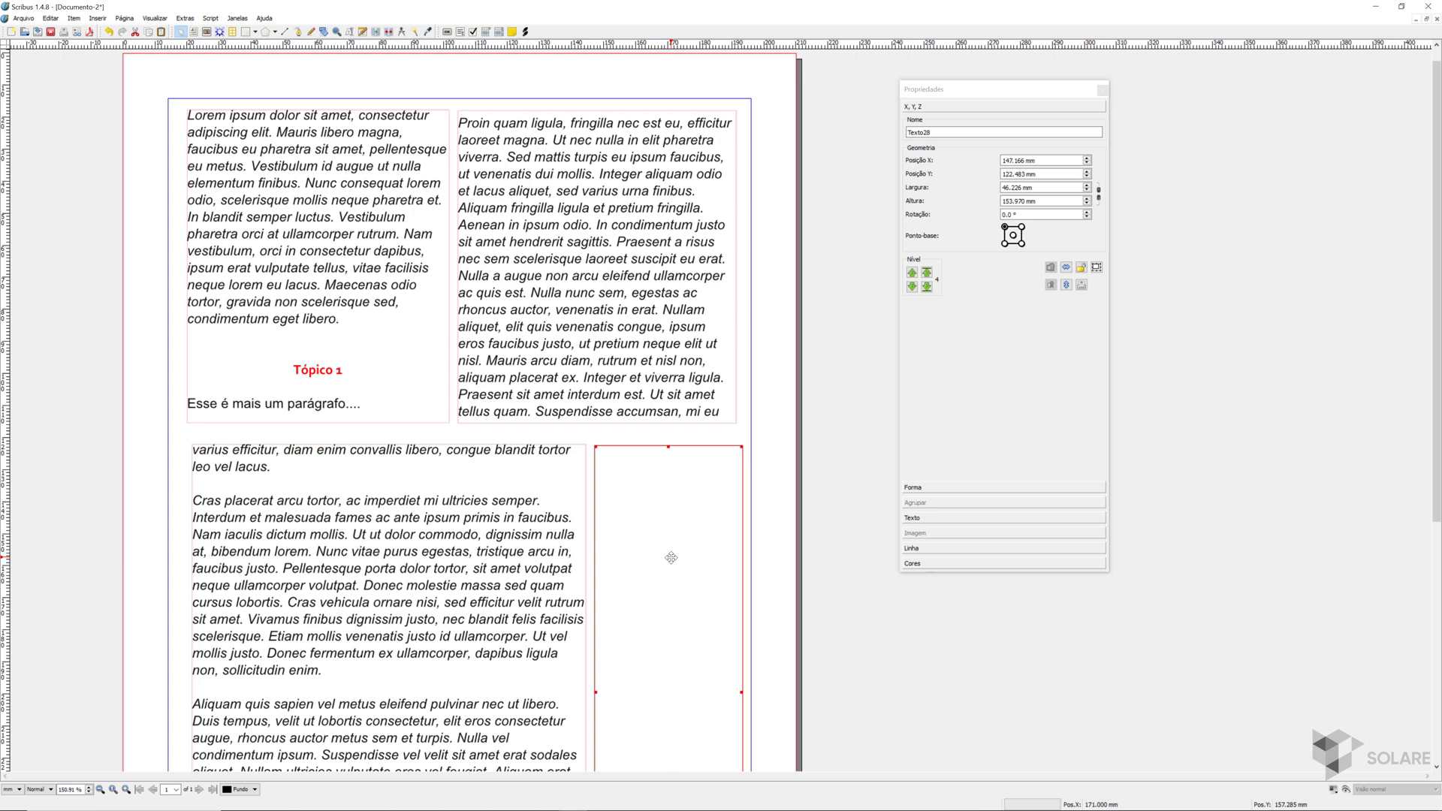
key("ctrl+z")
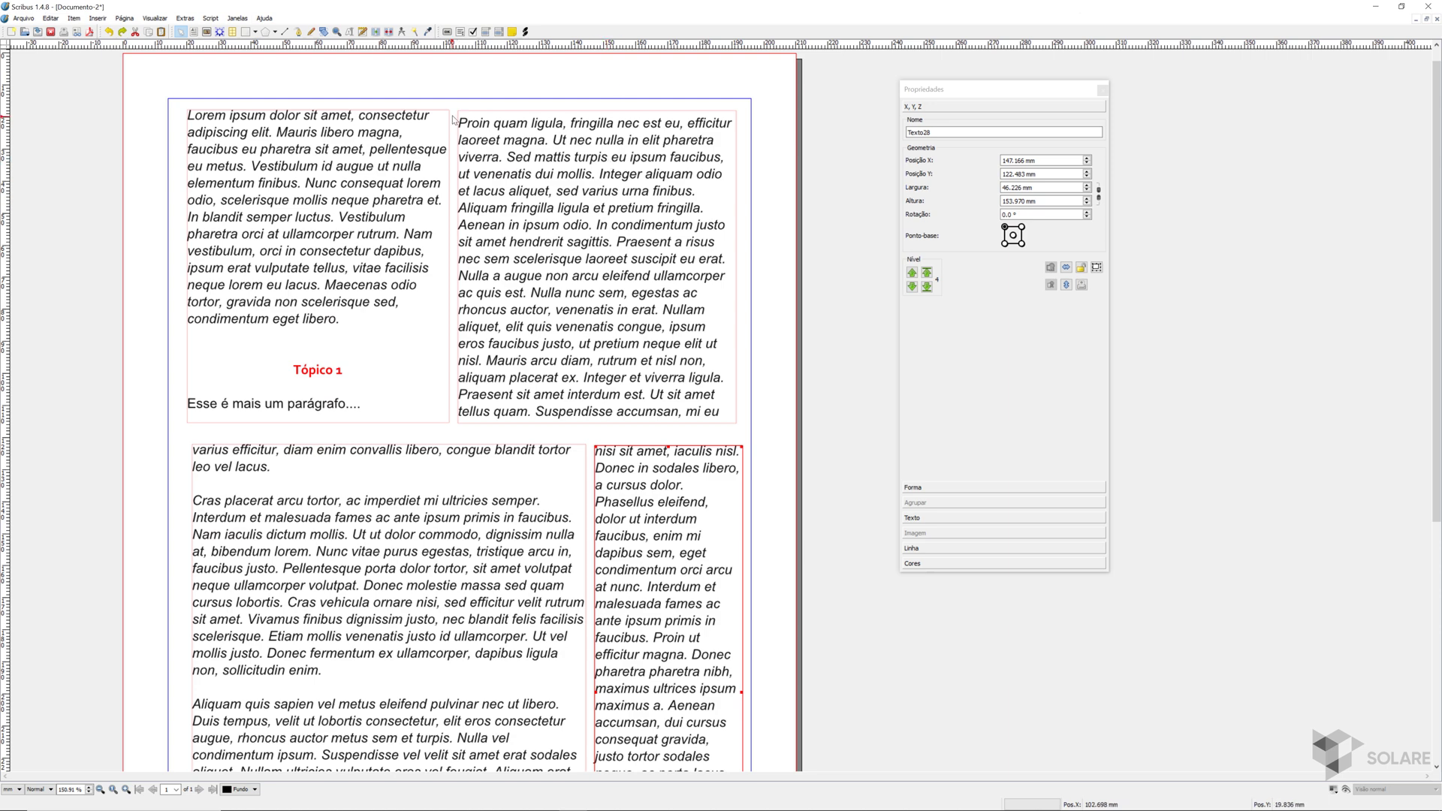
Unlink the upper-right text frame from the first frame, and try linking the first frame directly to the large lower-left frame
left_click(389, 32)
left_click(639, 219)
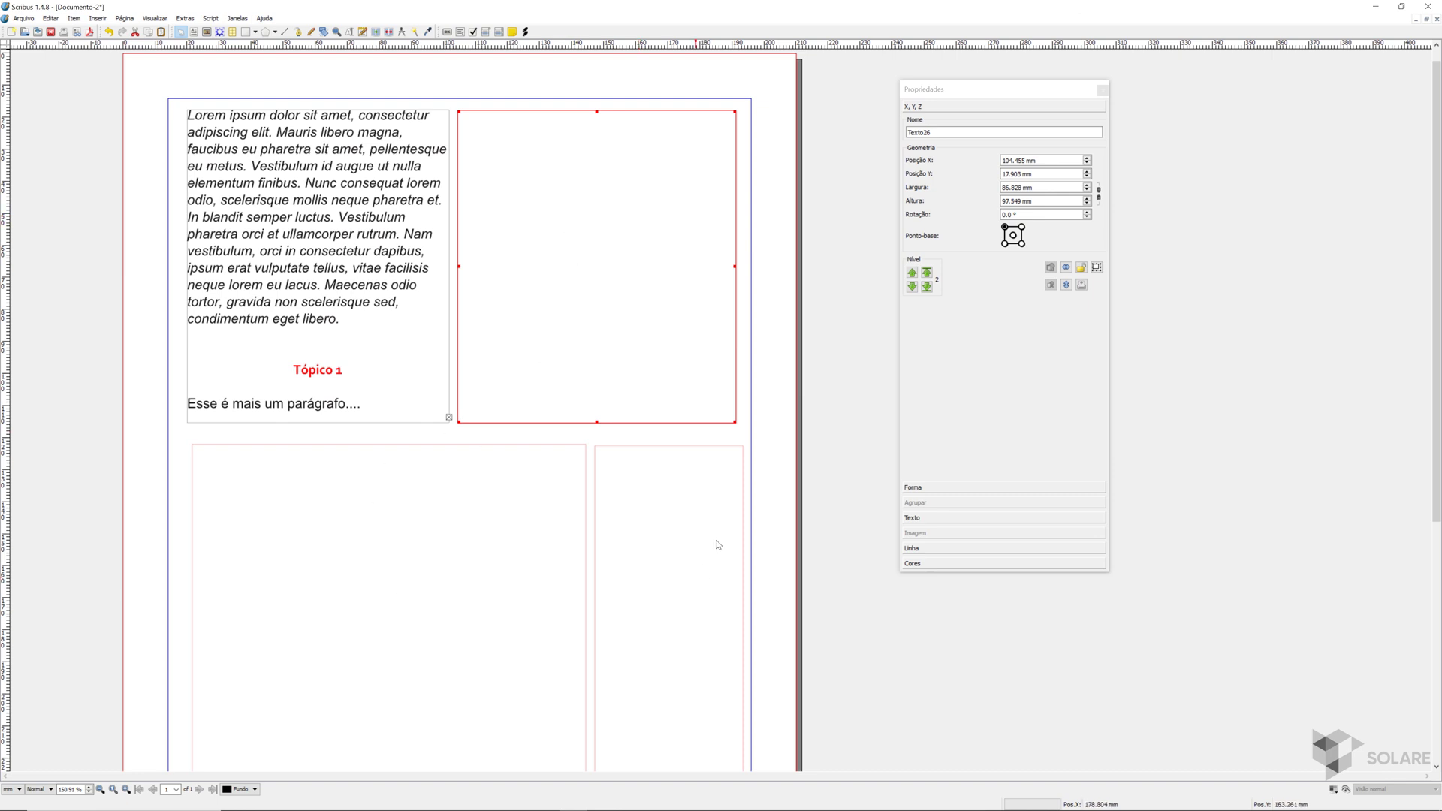
left_click(313, 286)
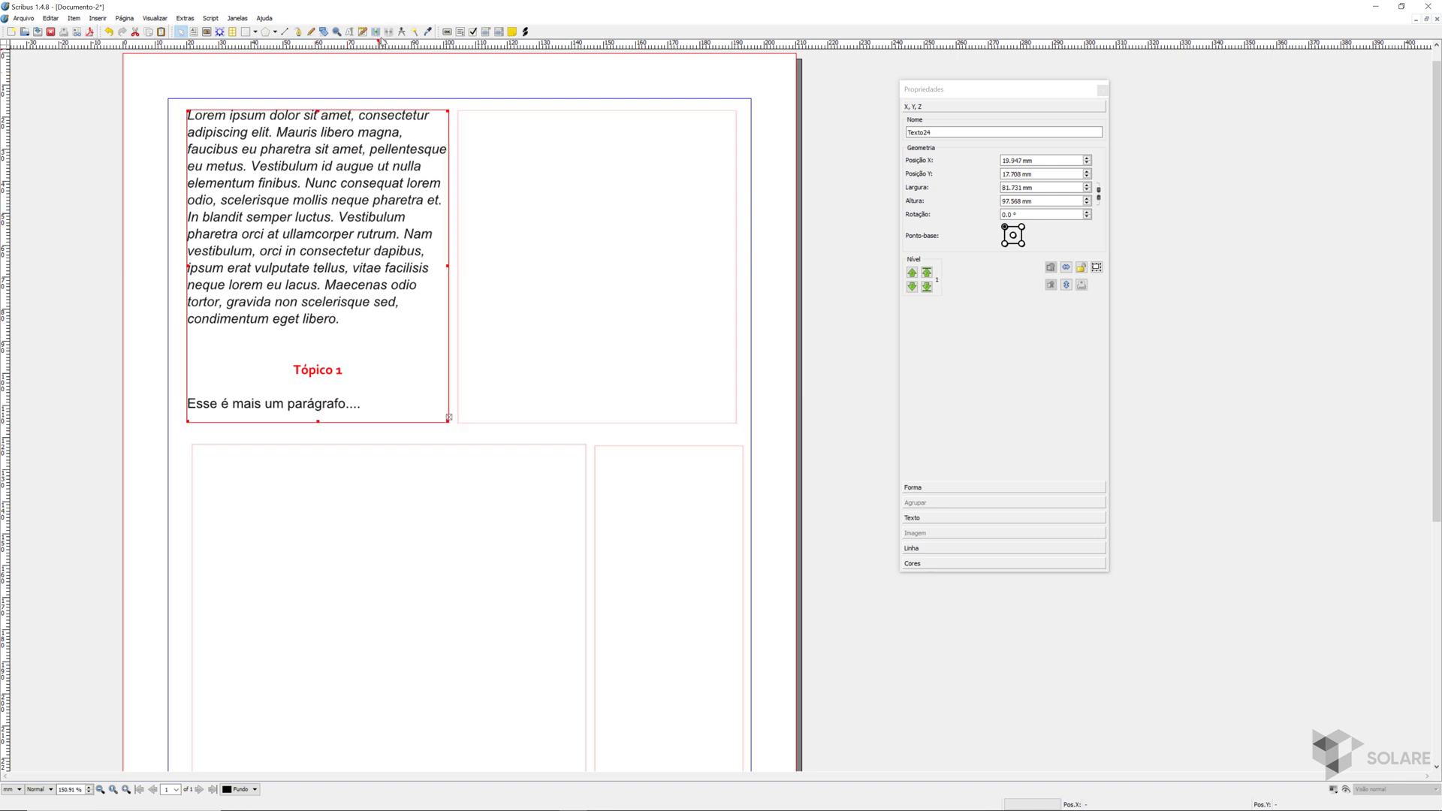
left_click(375, 31)
left_click(347, 535)
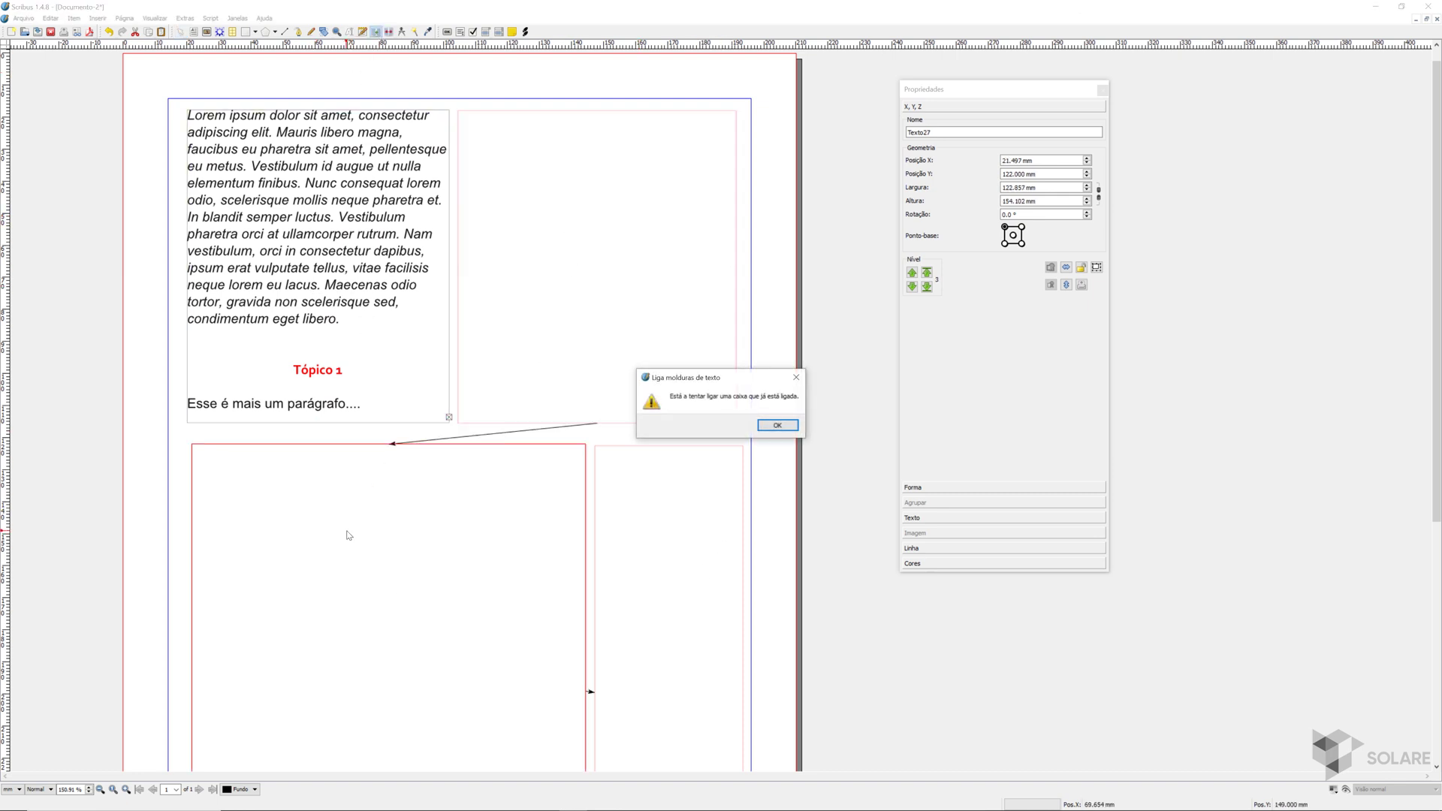
left_click(777, 425)
Display the link arrows with the large lower-left frame selected to check which frames are still connected
left_click(644, 399)
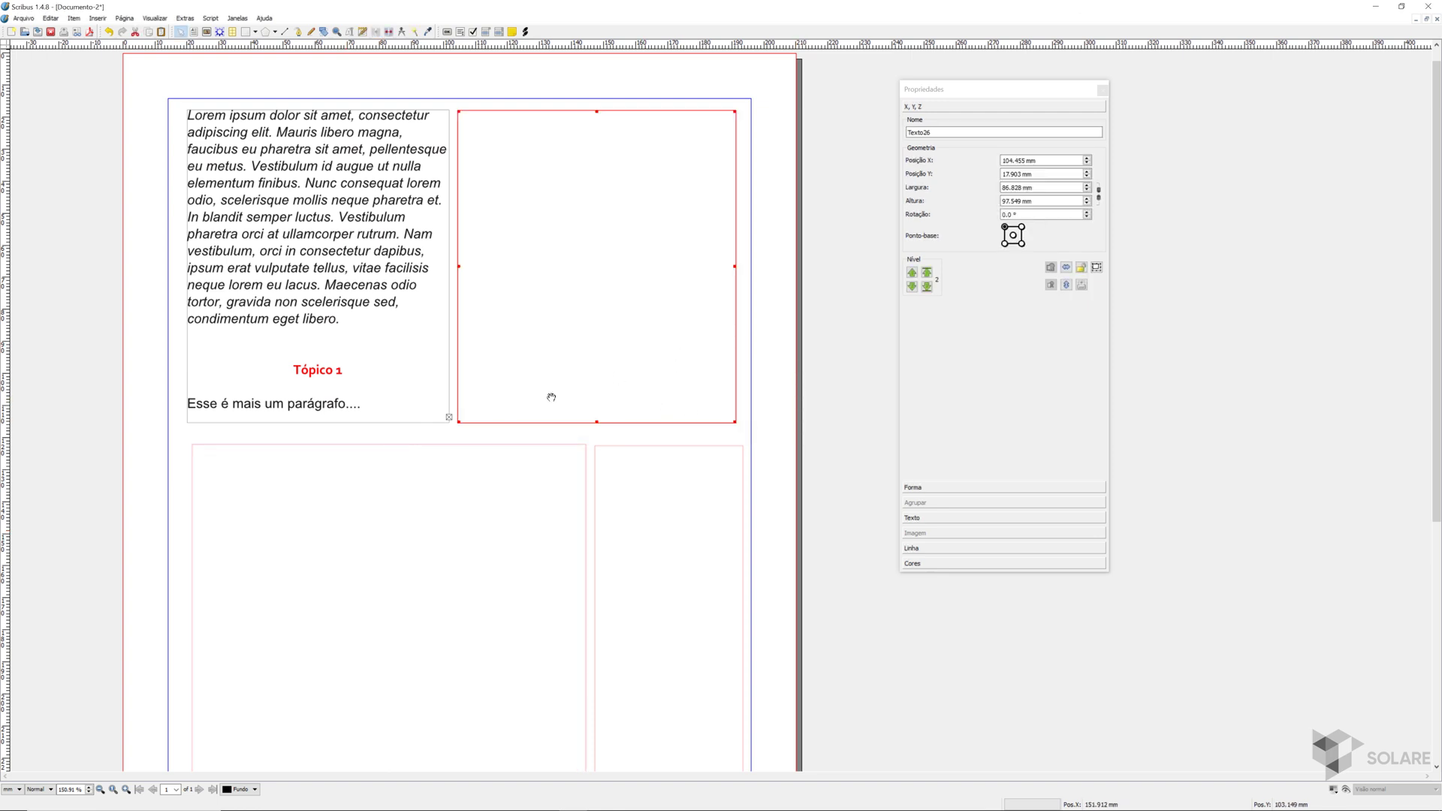
left_click(559, 515)
left_click(377, 31)
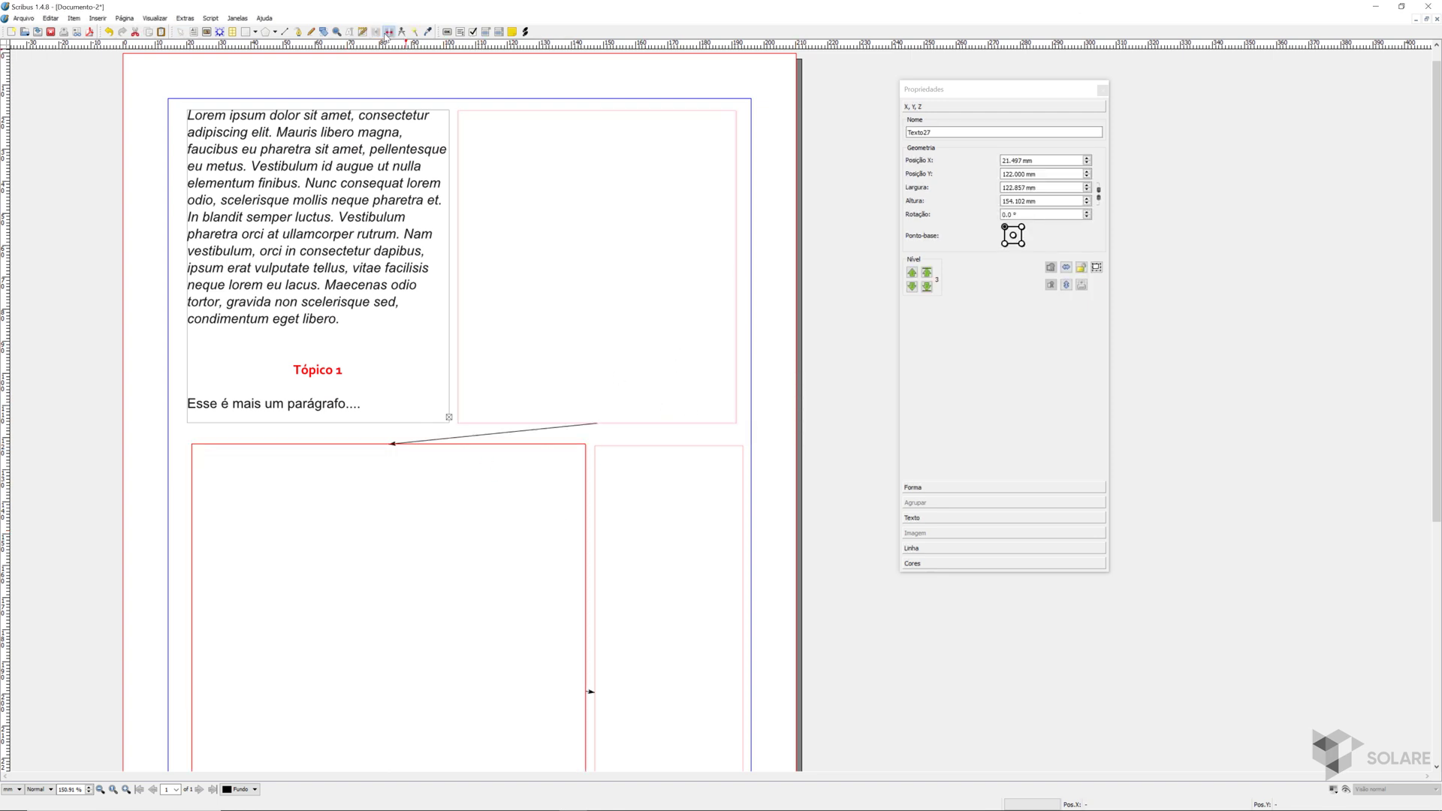
left_click(647, 566)
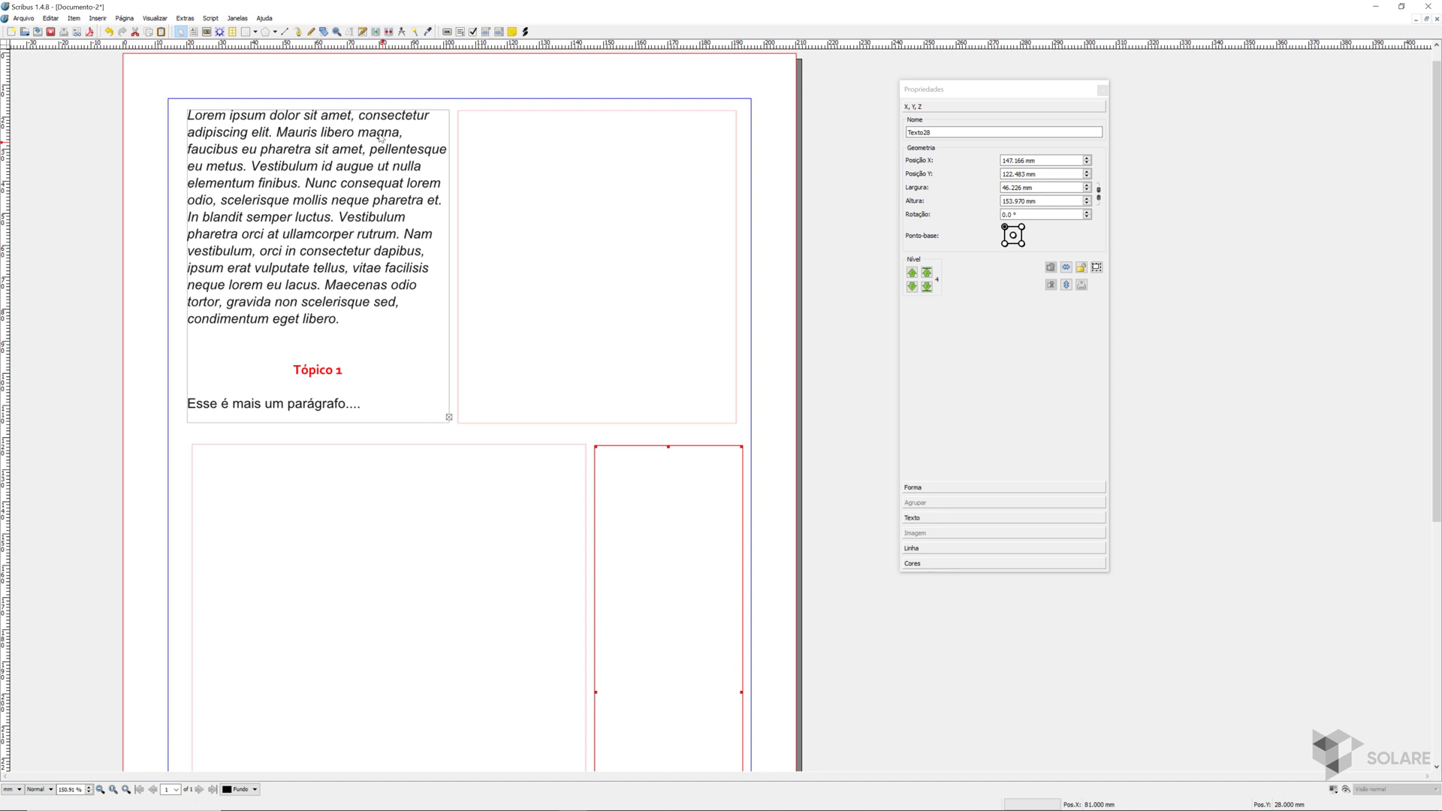
Try breaking the remaining links of the narrow lower-right frame and the large lower-left frame so each stands alone
left_click(388, 31)
left_click(655, 536)
left_click(433, 534)
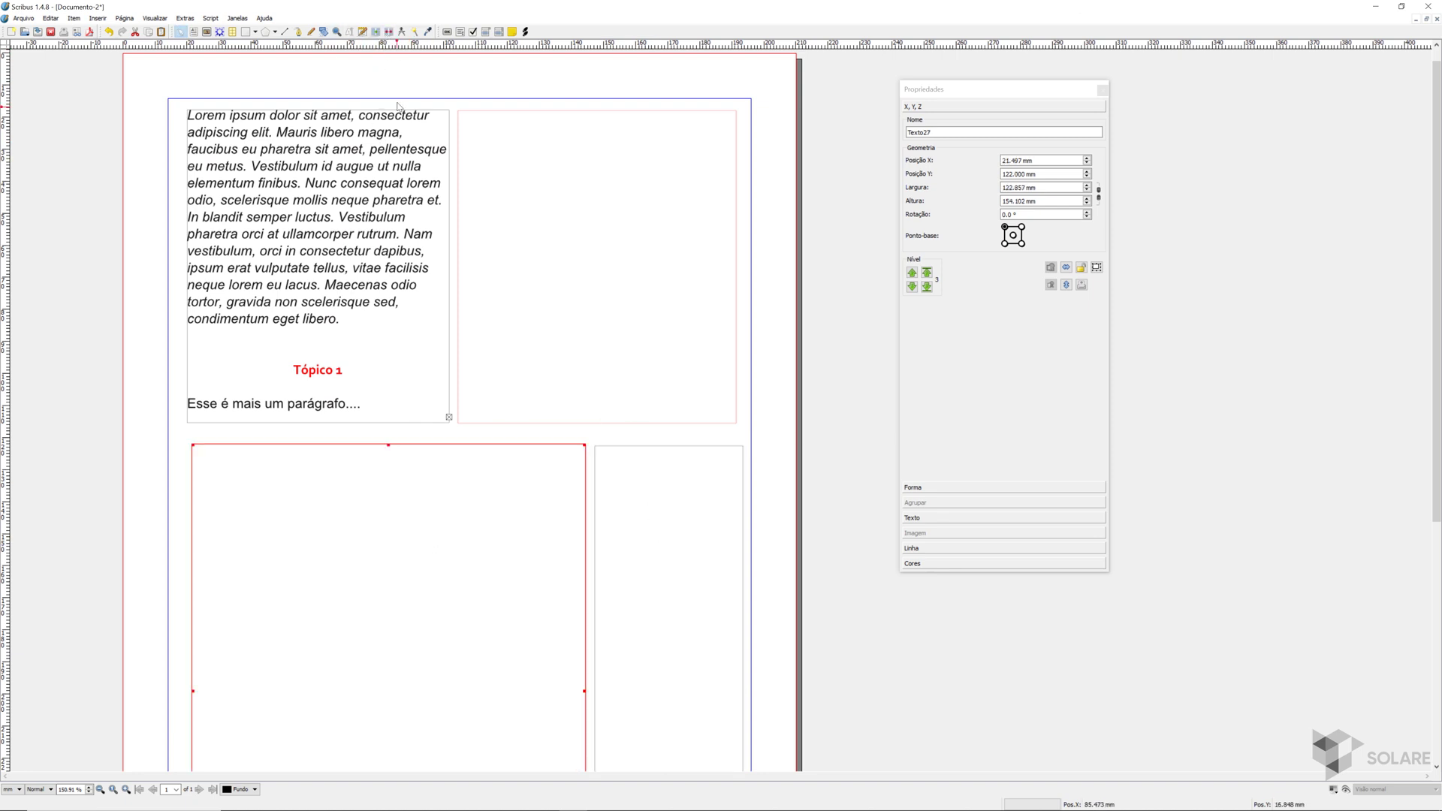
left_click(388, 32)
left_click(413, 538)
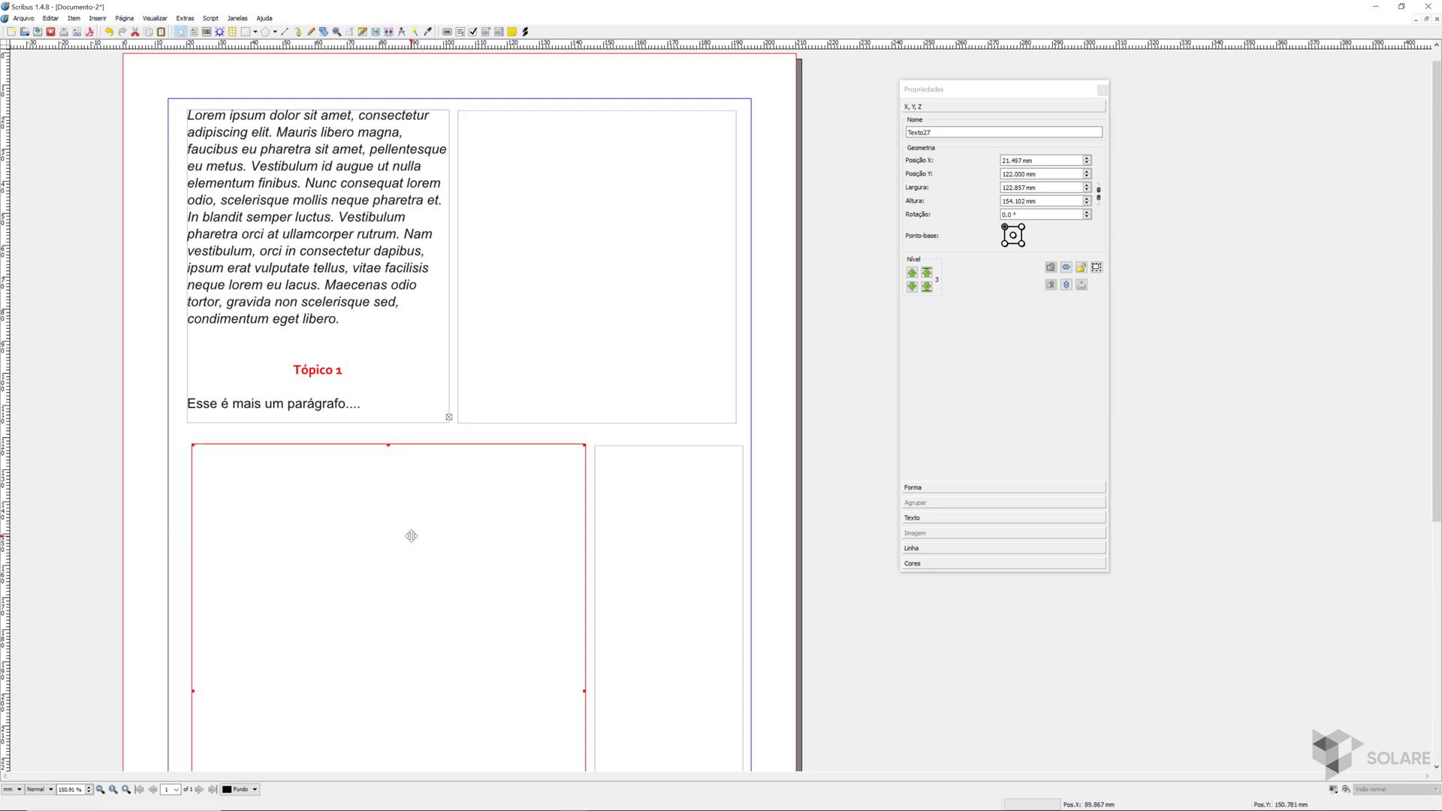
left_click(518, 425)
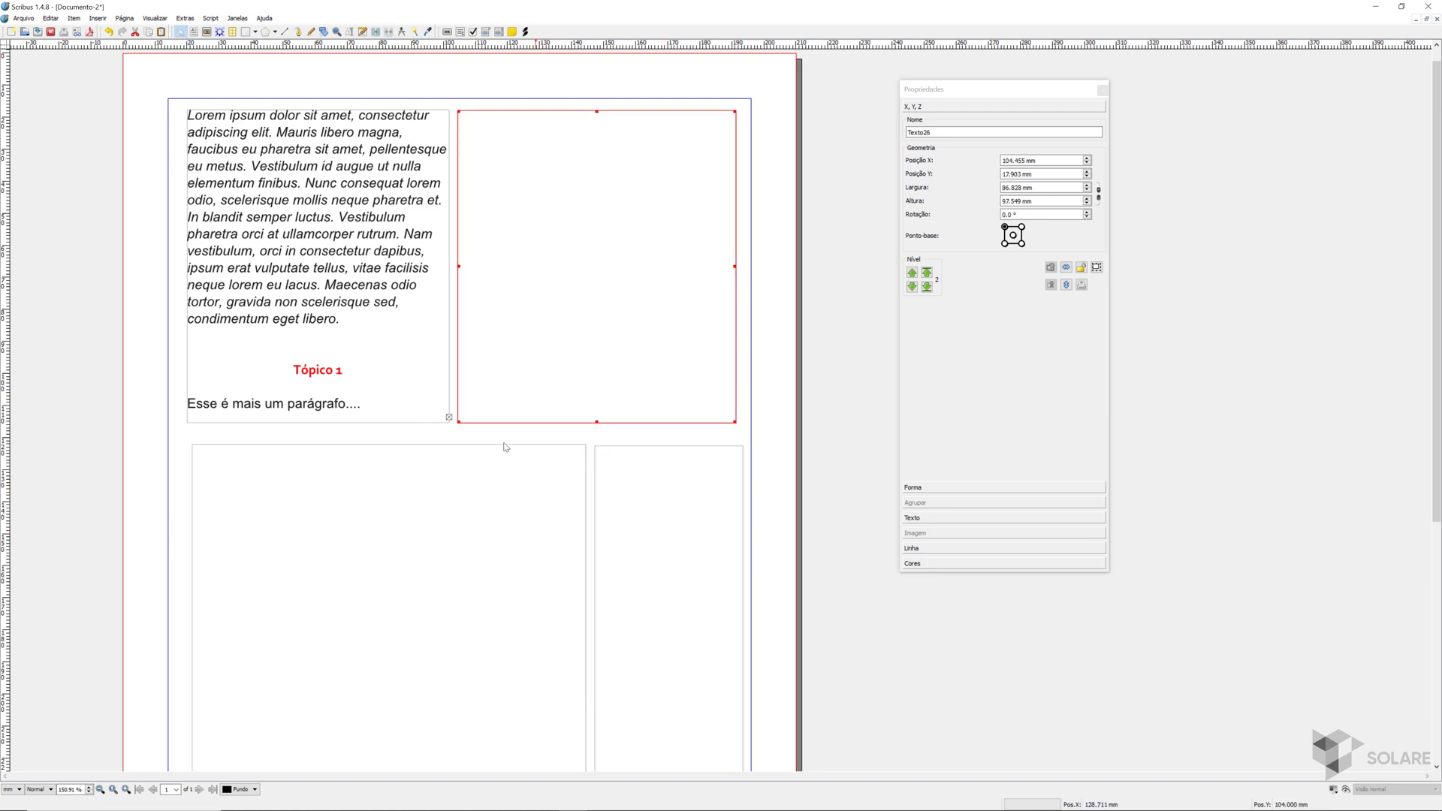
left_click(461, 509)
left_click(651, 516)
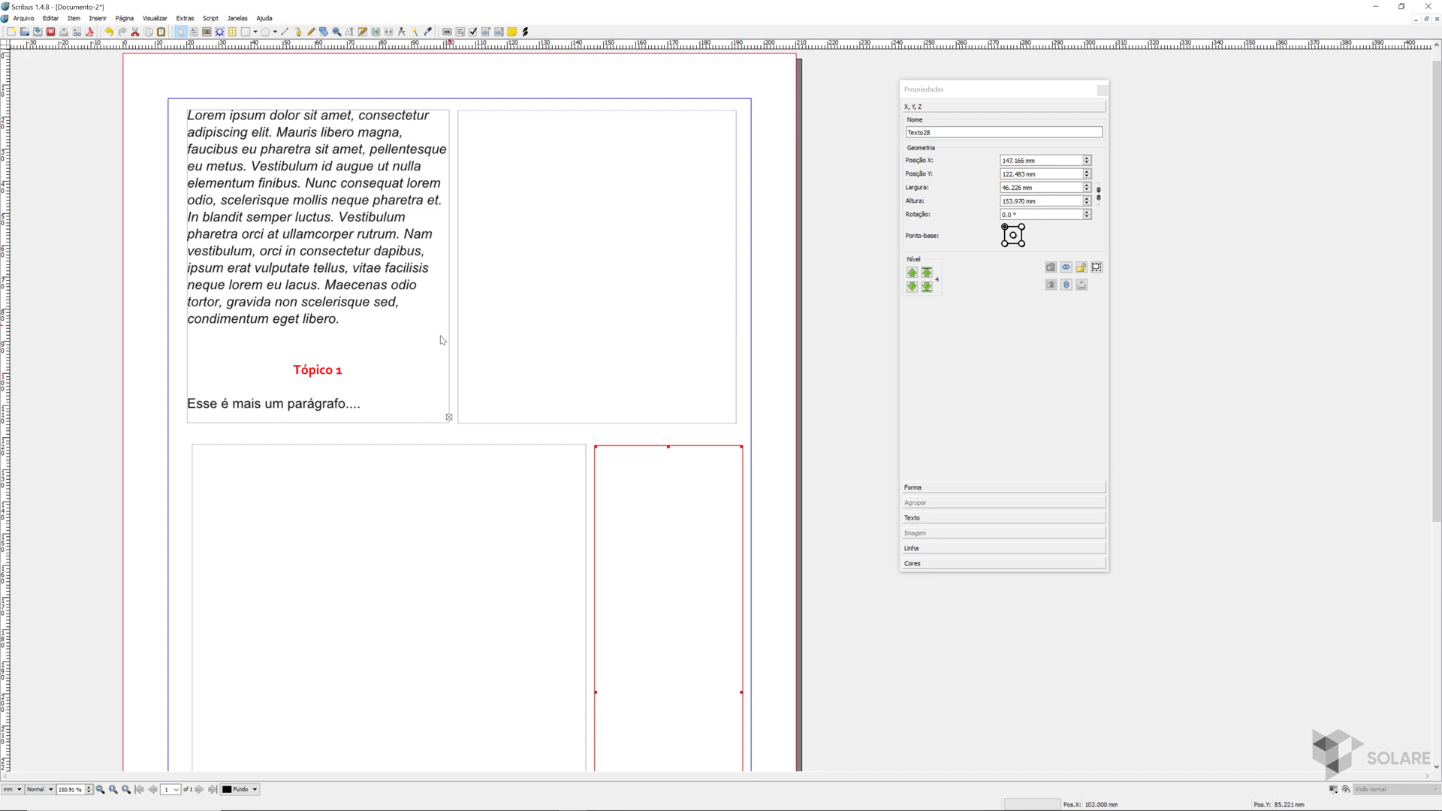
Try linking the first frame to the large lower-left frame and on to the narrow frame, skipping the upper-right frame
left_click(354, 348)
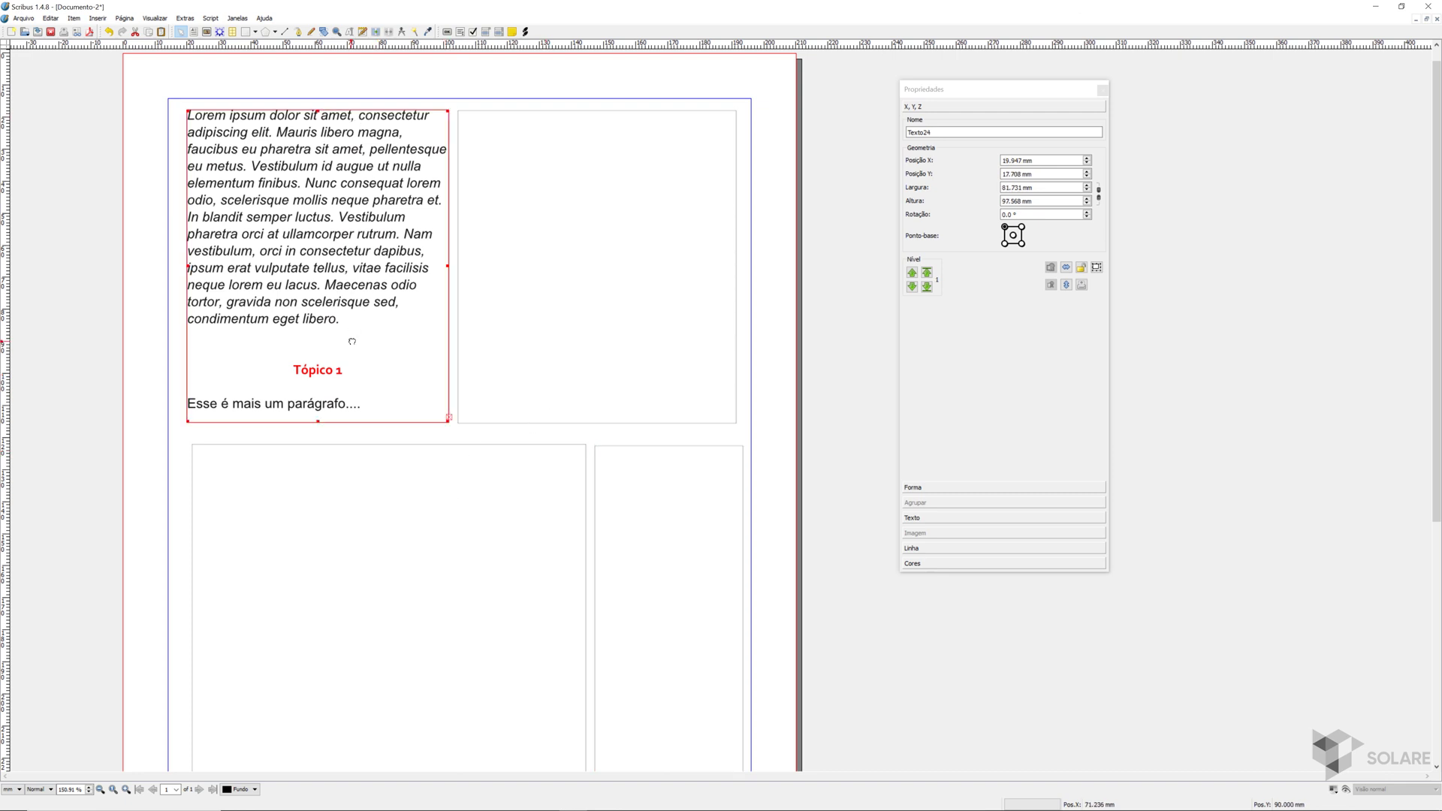
left_click(376, 33)
left_click(372, 517)
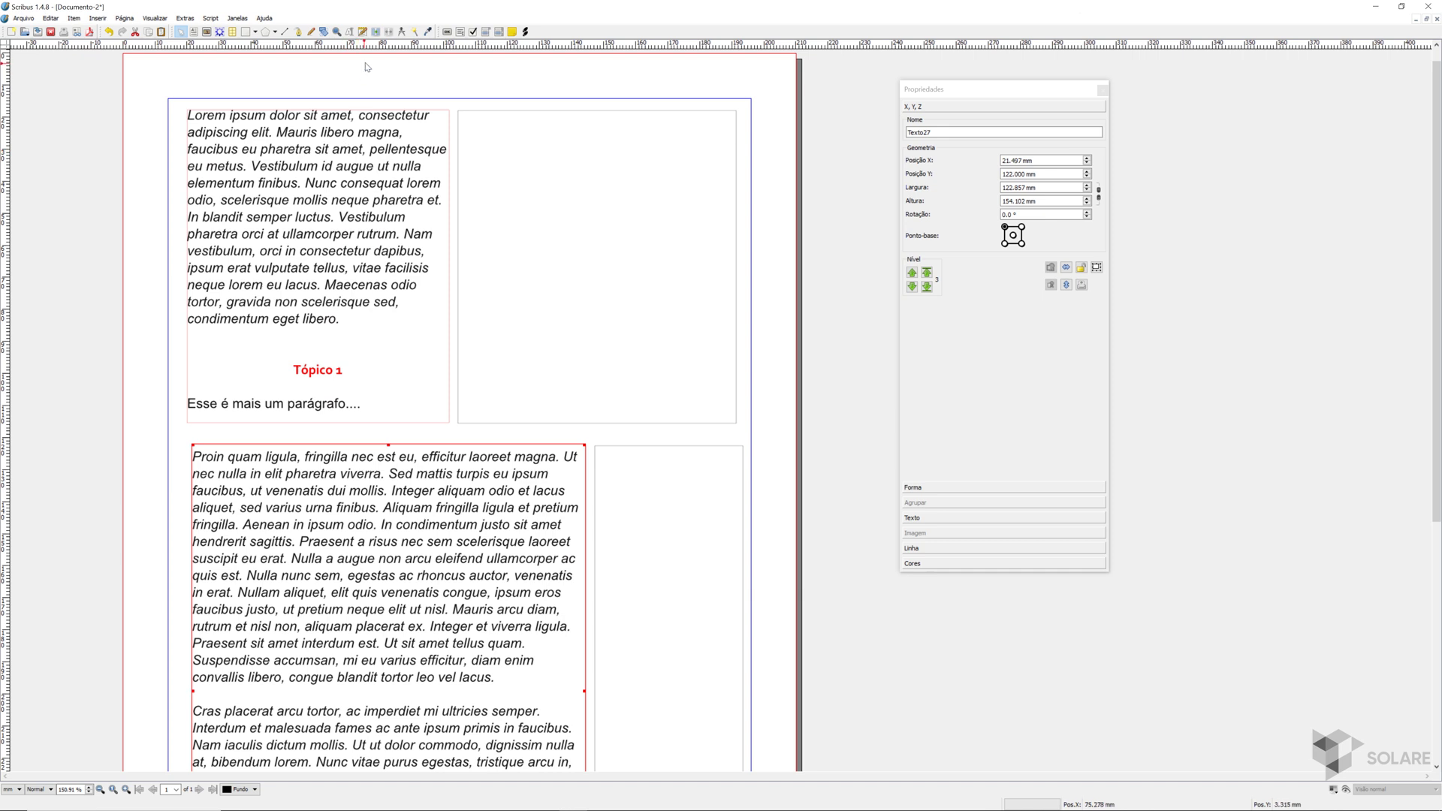
left_click(376, 33)
left_click(680, 575)
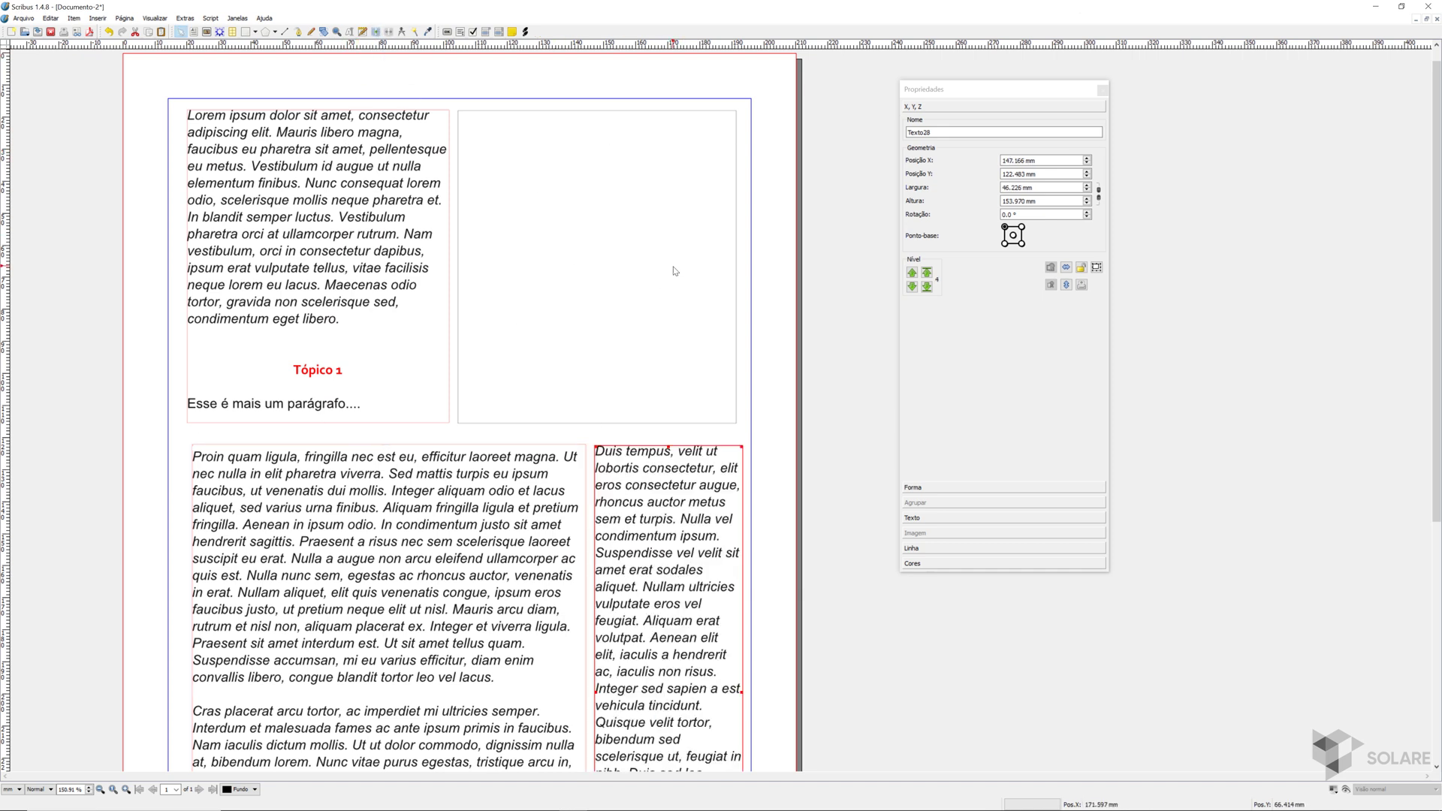
Undo the recent linking and unlinking until the text flows through the upper-right frame into the large lower-left frame again
key("ctrl+z")
key("ctrl+z")
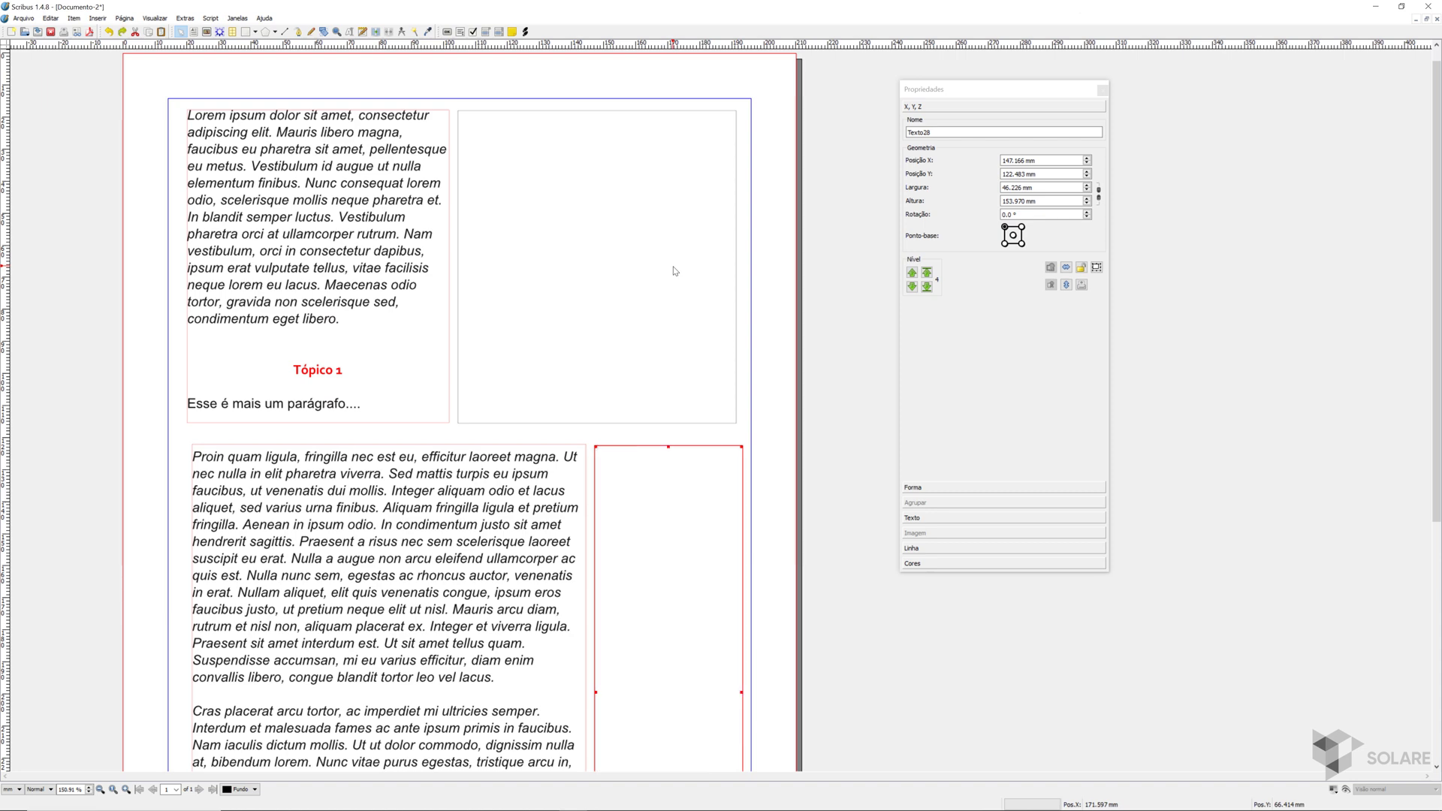
key("ctrl+shift+z")
key("ctrl+shift+z")
key("ctrl+shift+z")
key("ctrl+z")
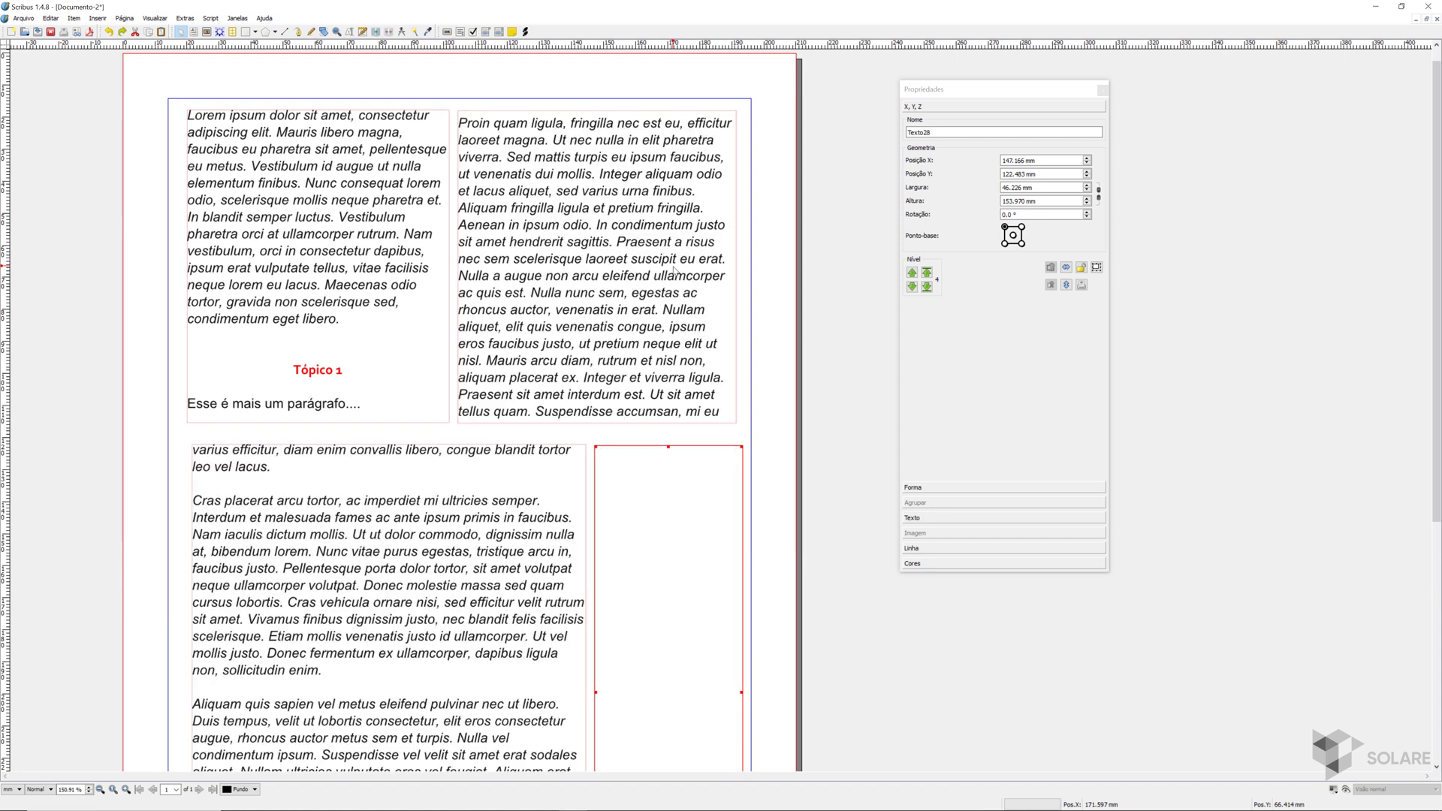
Link the large lower-left frame to the narrow lower-right frame
left_click(464, 450)
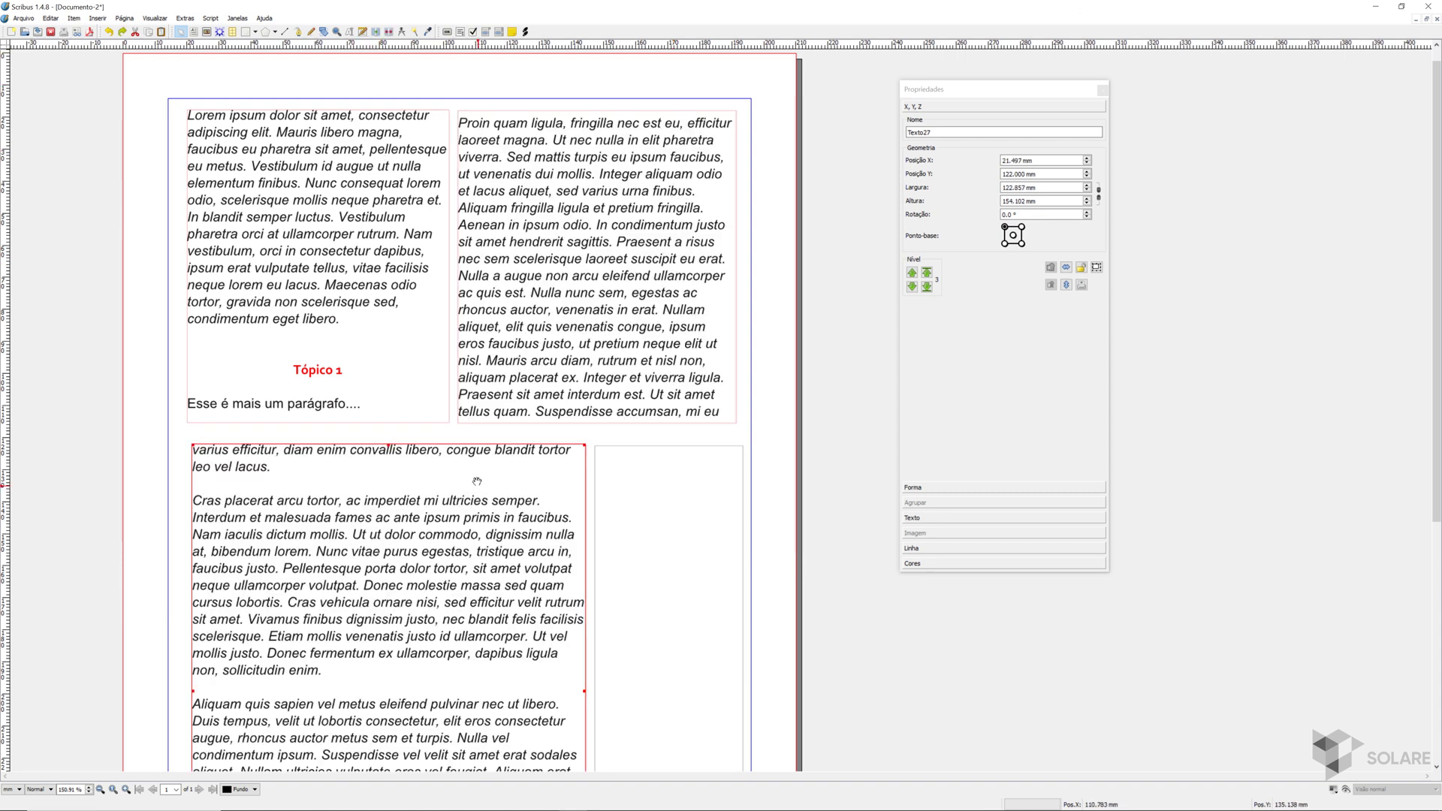
left_click(376, 31)
left_click(688, 517)
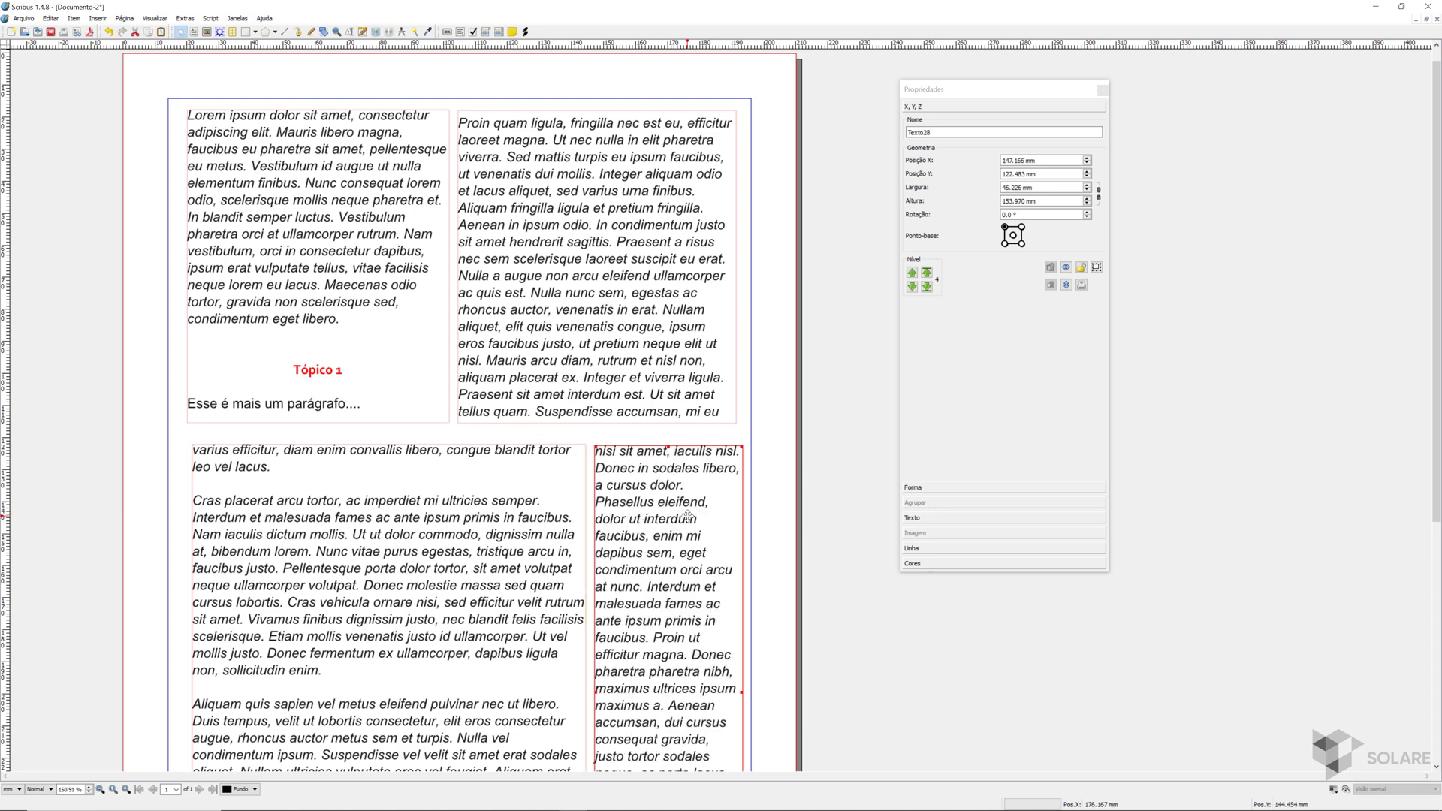
Unlink the upper-right text frame from the first frame
left_click(548, 329)
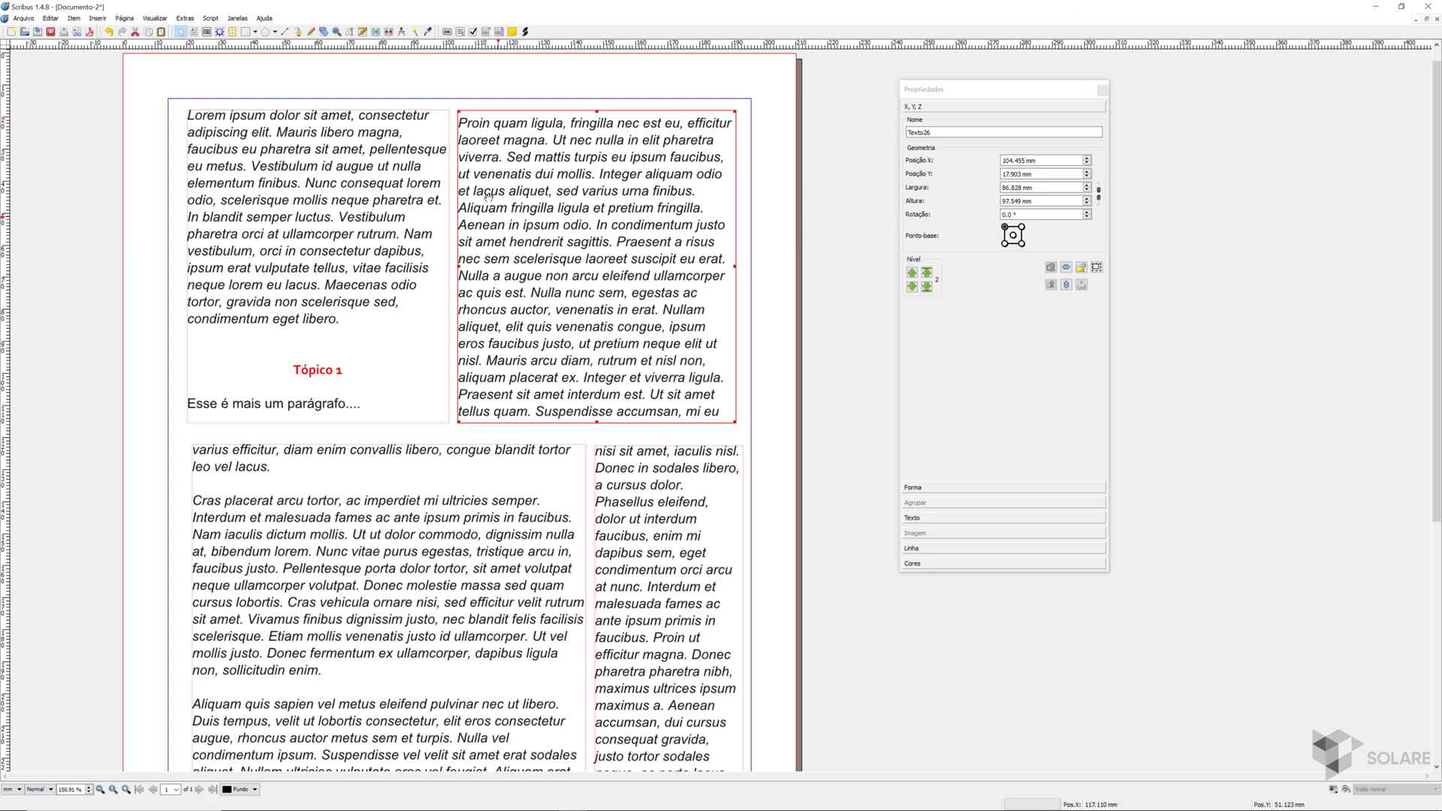
left_click(390, 34)
left_click(626, 249)
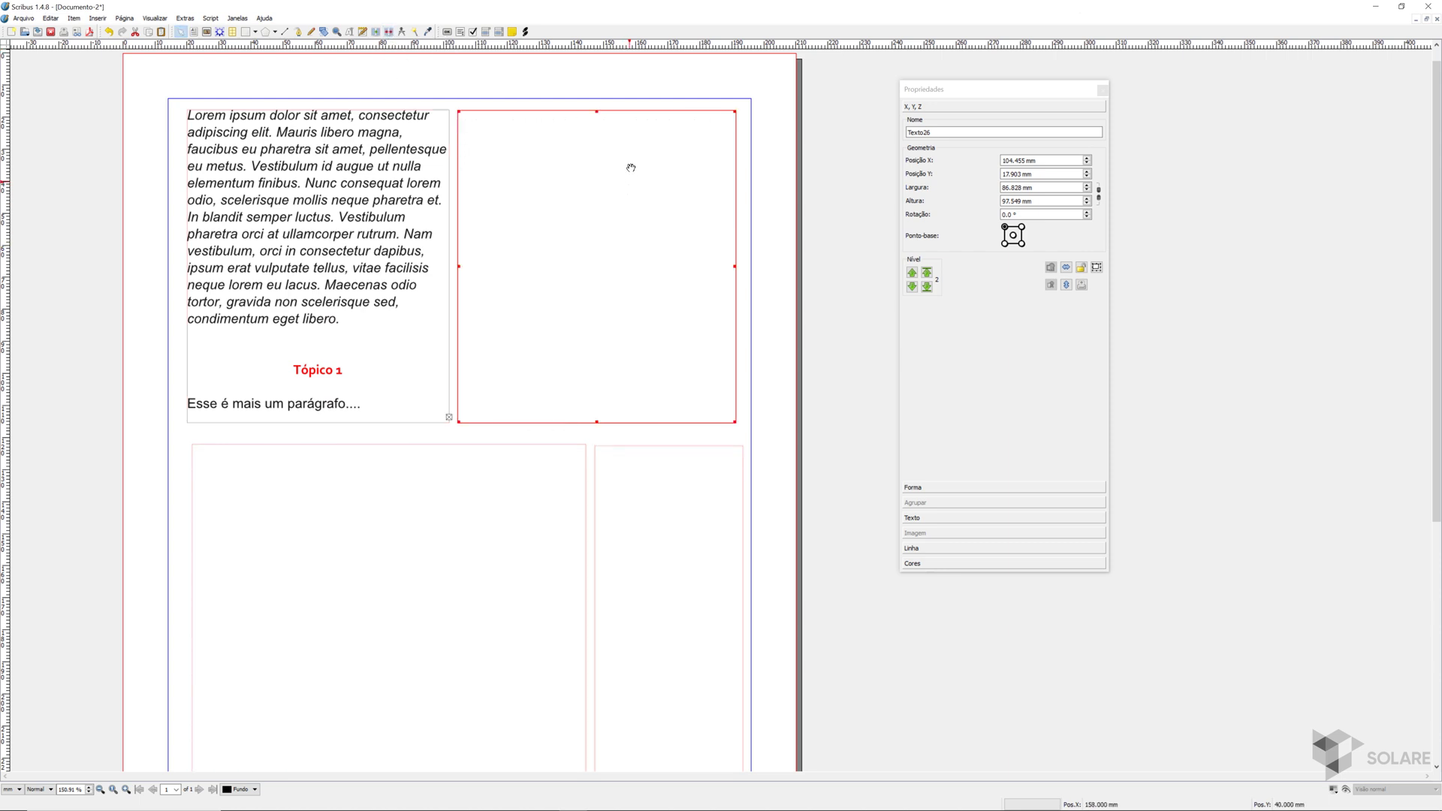
Display the link arrows with the first frame selected to examine which links remain among the other frames
left_click(384, 255)
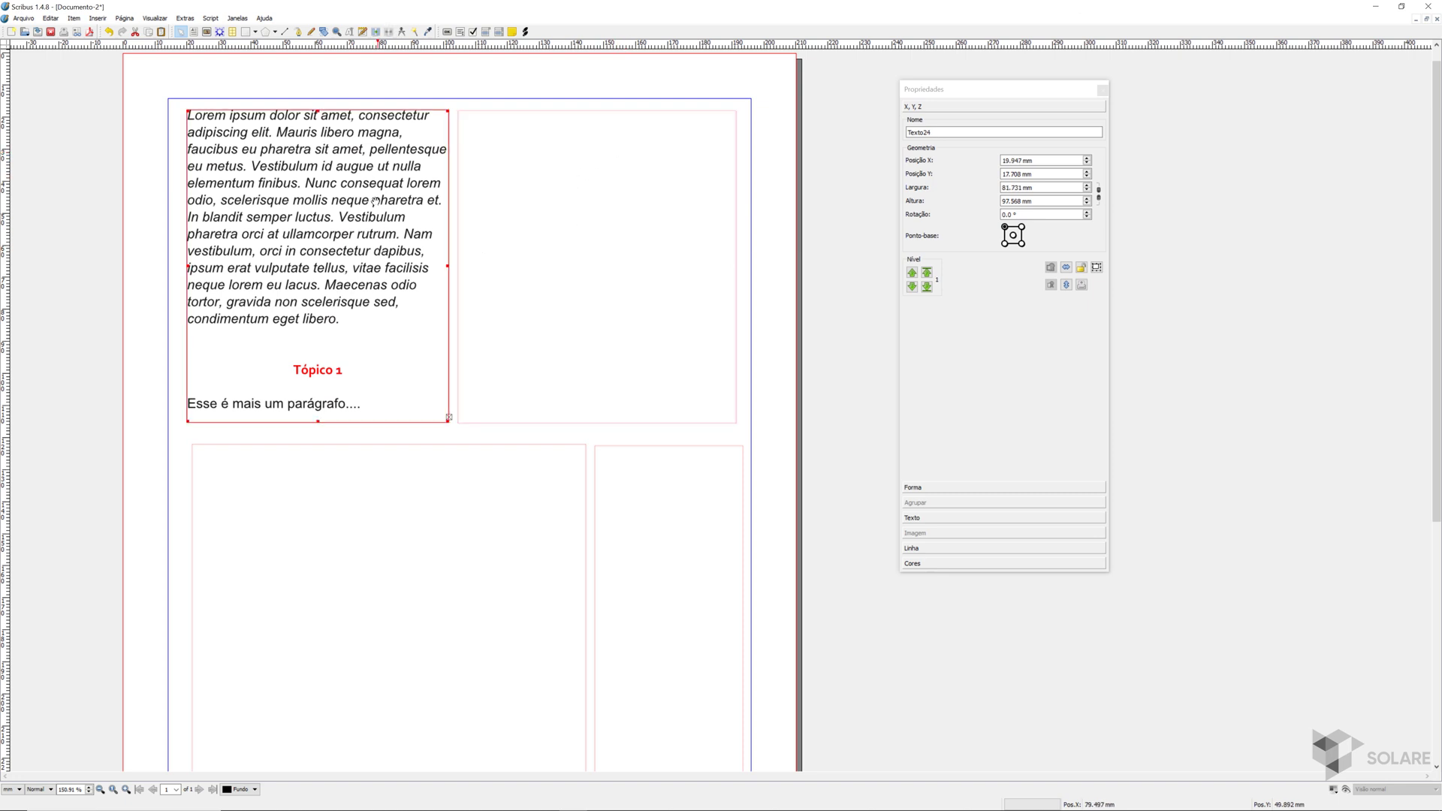
left_click(376, 33)
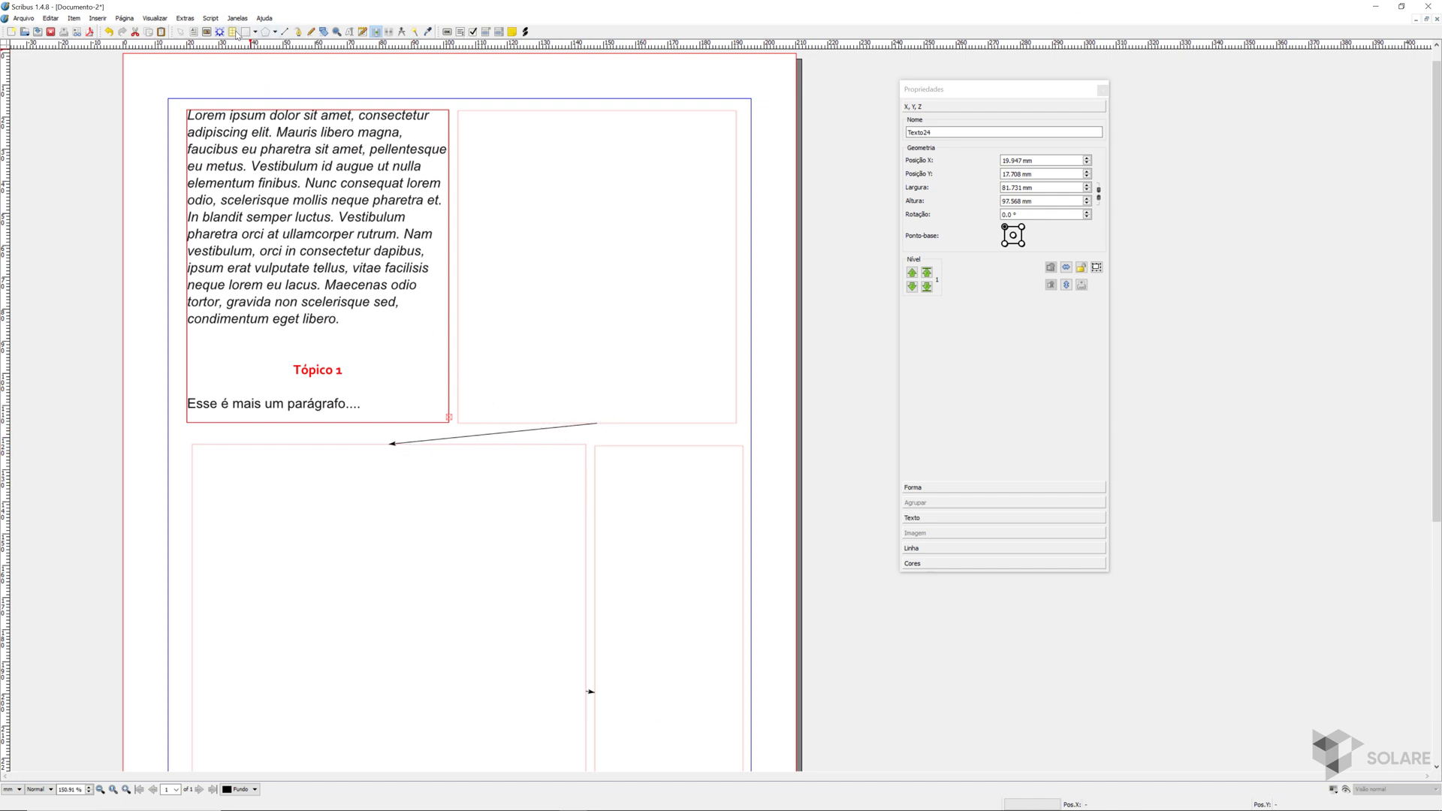
key("Escape")
Unlink the large lower-left frame and the narrow lower-right frame from their remaining chain
left_click(432, 542)
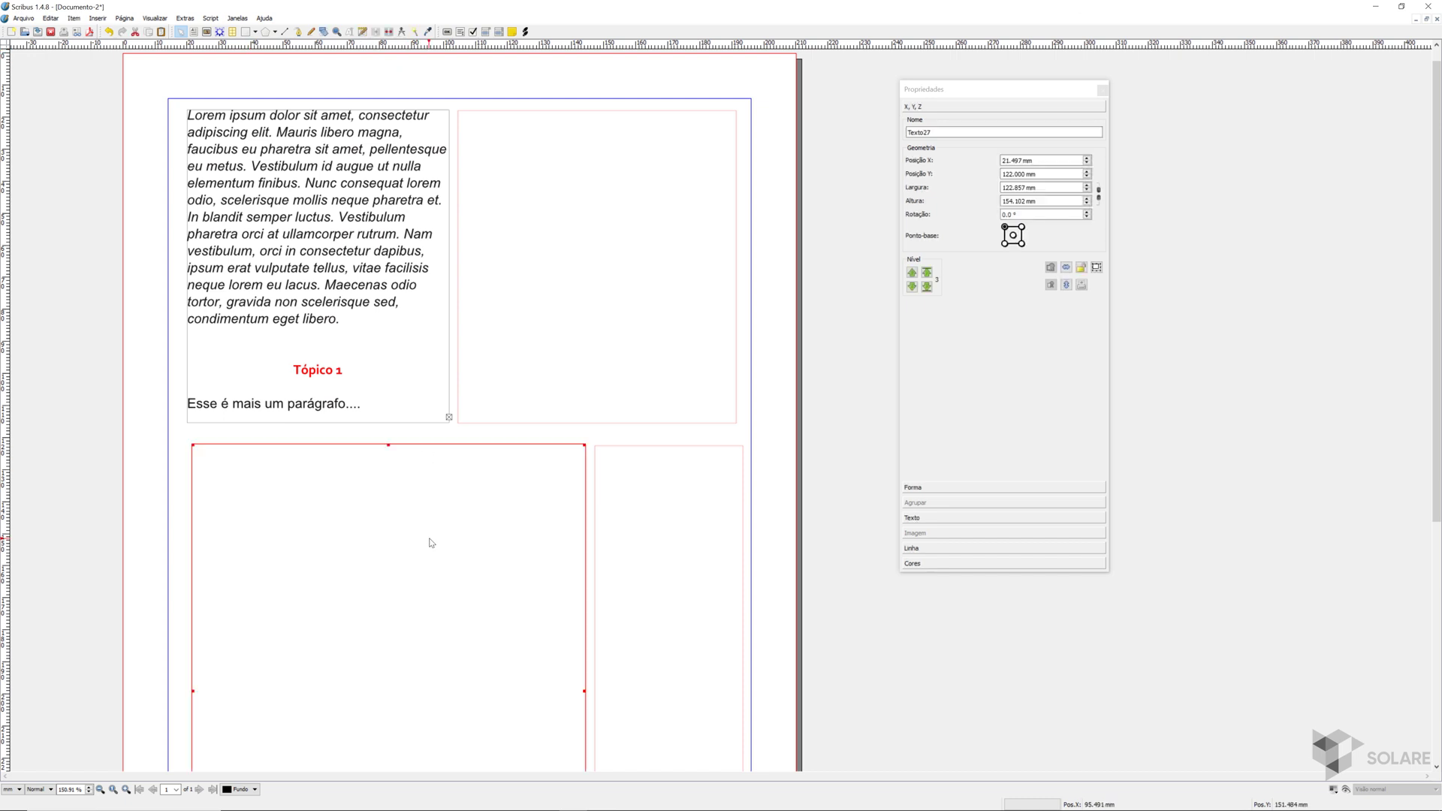
left_click(389, 31)
key("Escape")
left_click(675, 601)
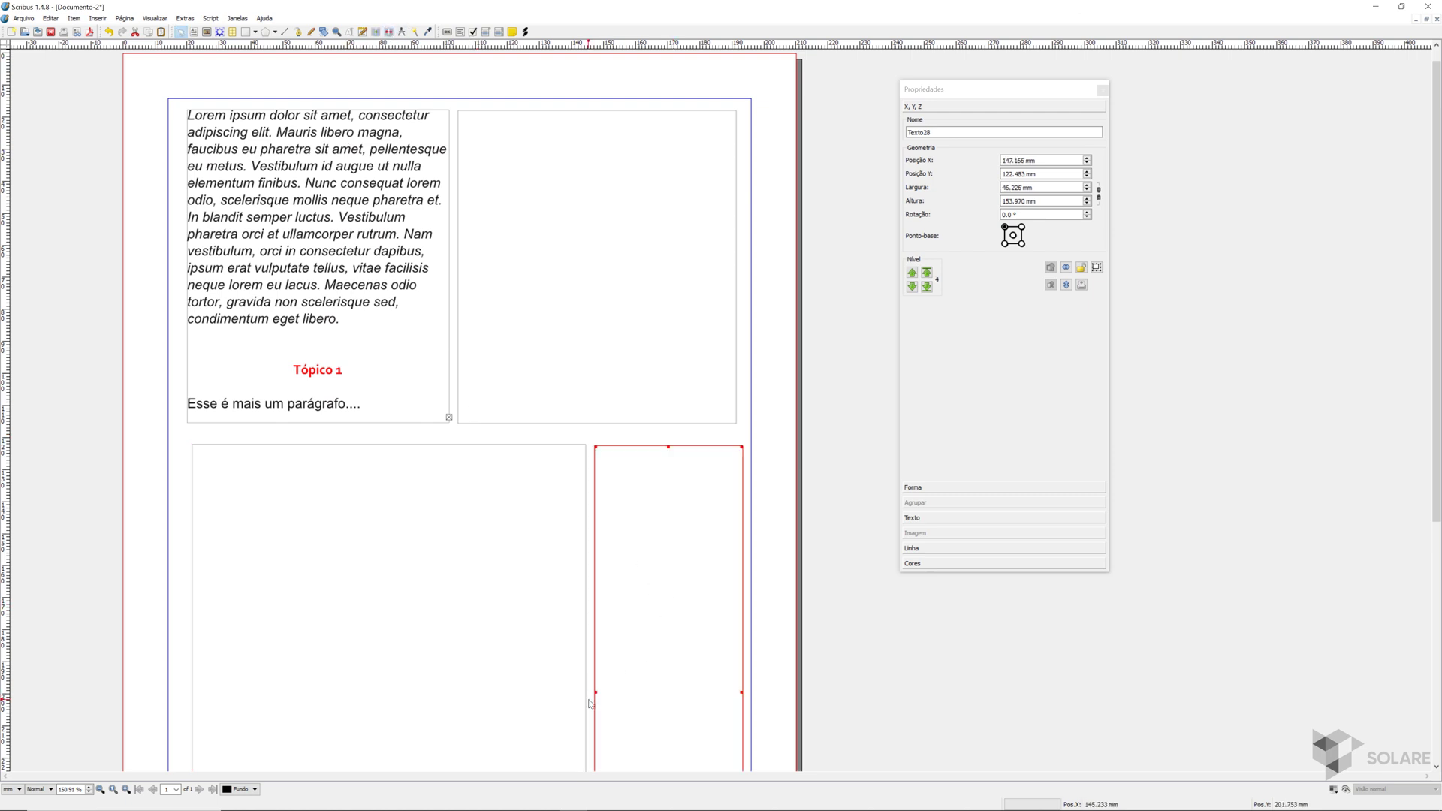
Link the first frame to the large lower-left frame, and that frame to the narrow lower-right frame, bypassing the upper-right frame
left_click(375, 31)
left_click(383, 173)
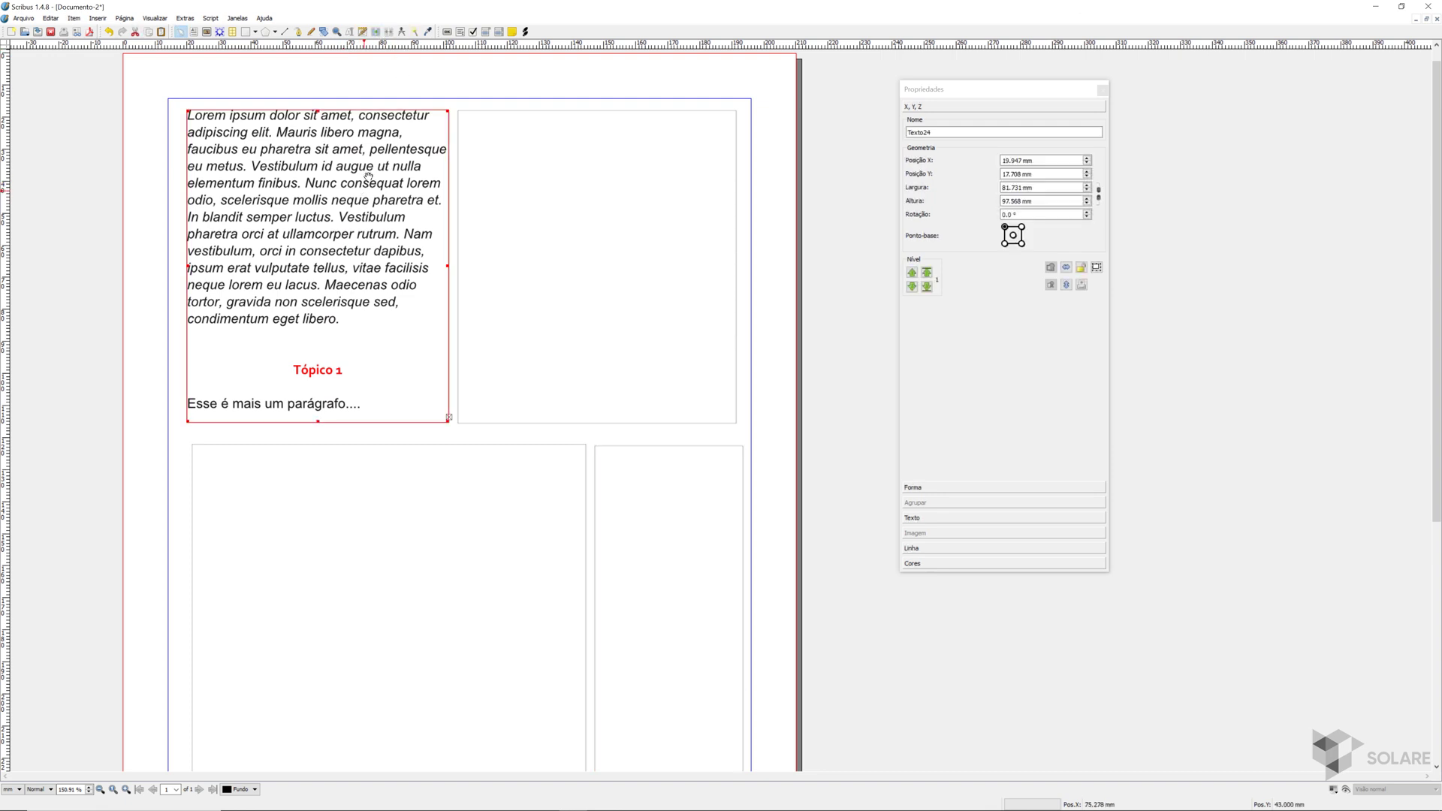
left_click(375, 31)
left_click(360, 559)
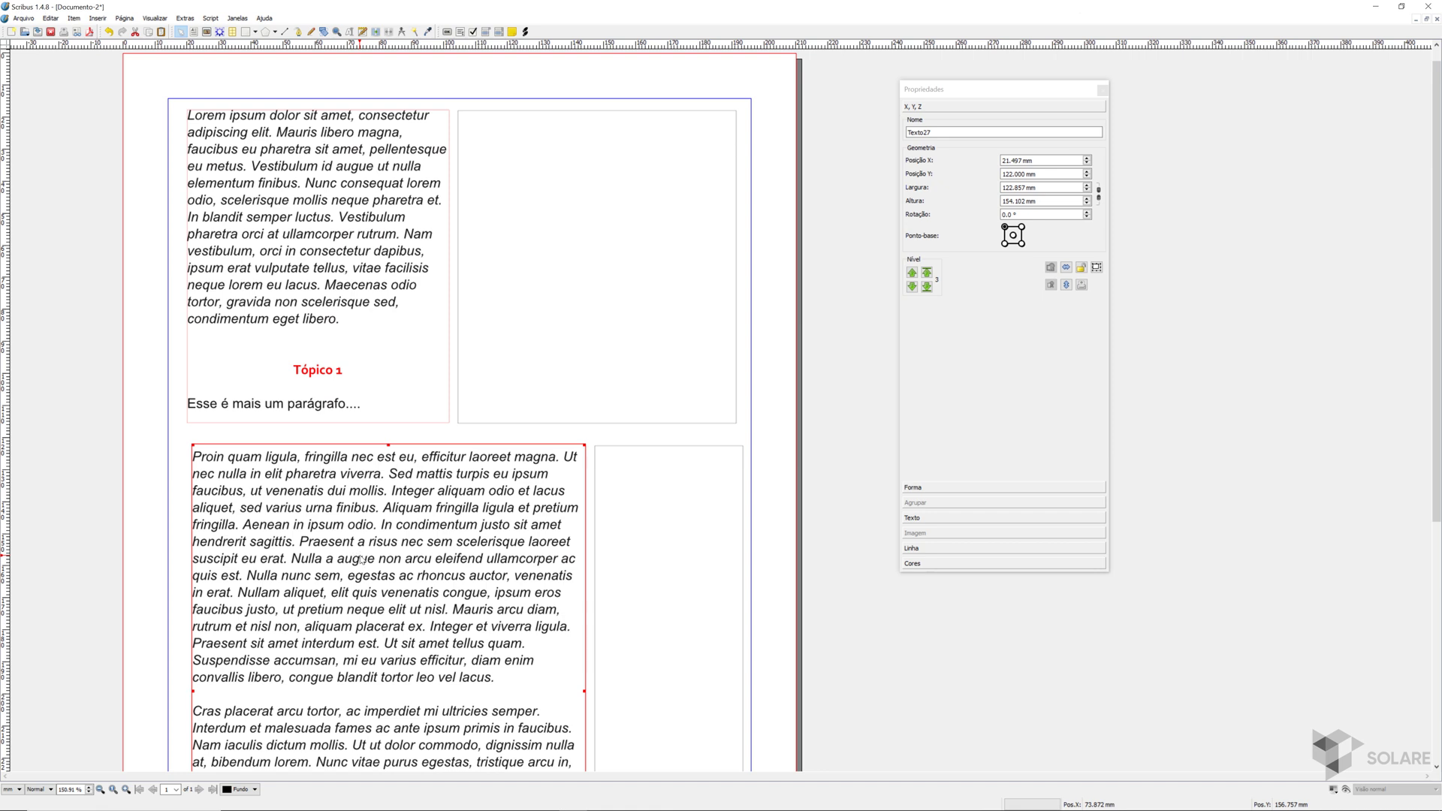
left_click(376, 32)
left_click(702, 680)
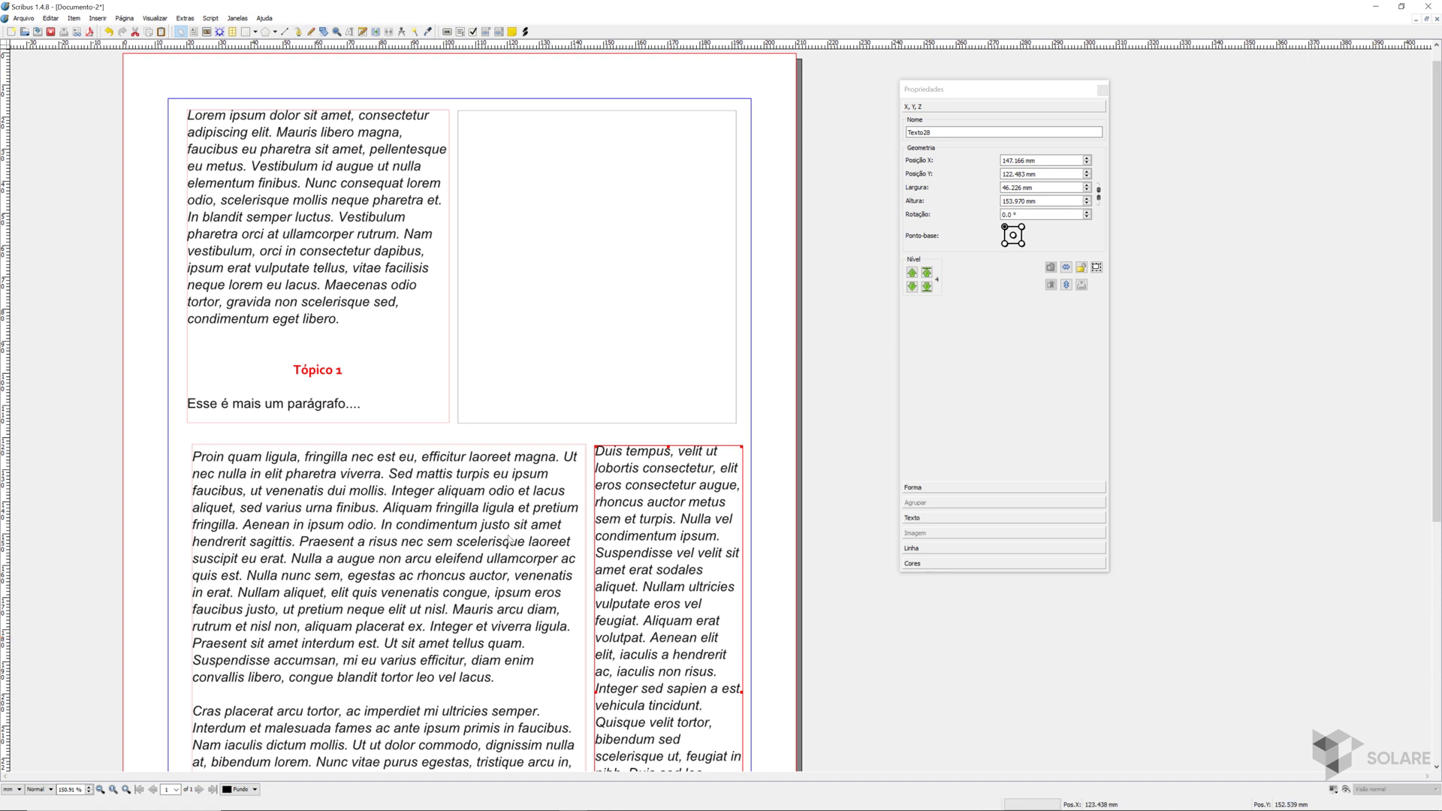
Display the link arrows with the first frame selected to check the order of the rebuilt chain
left_click(345, 255)
left_click(377, 31)
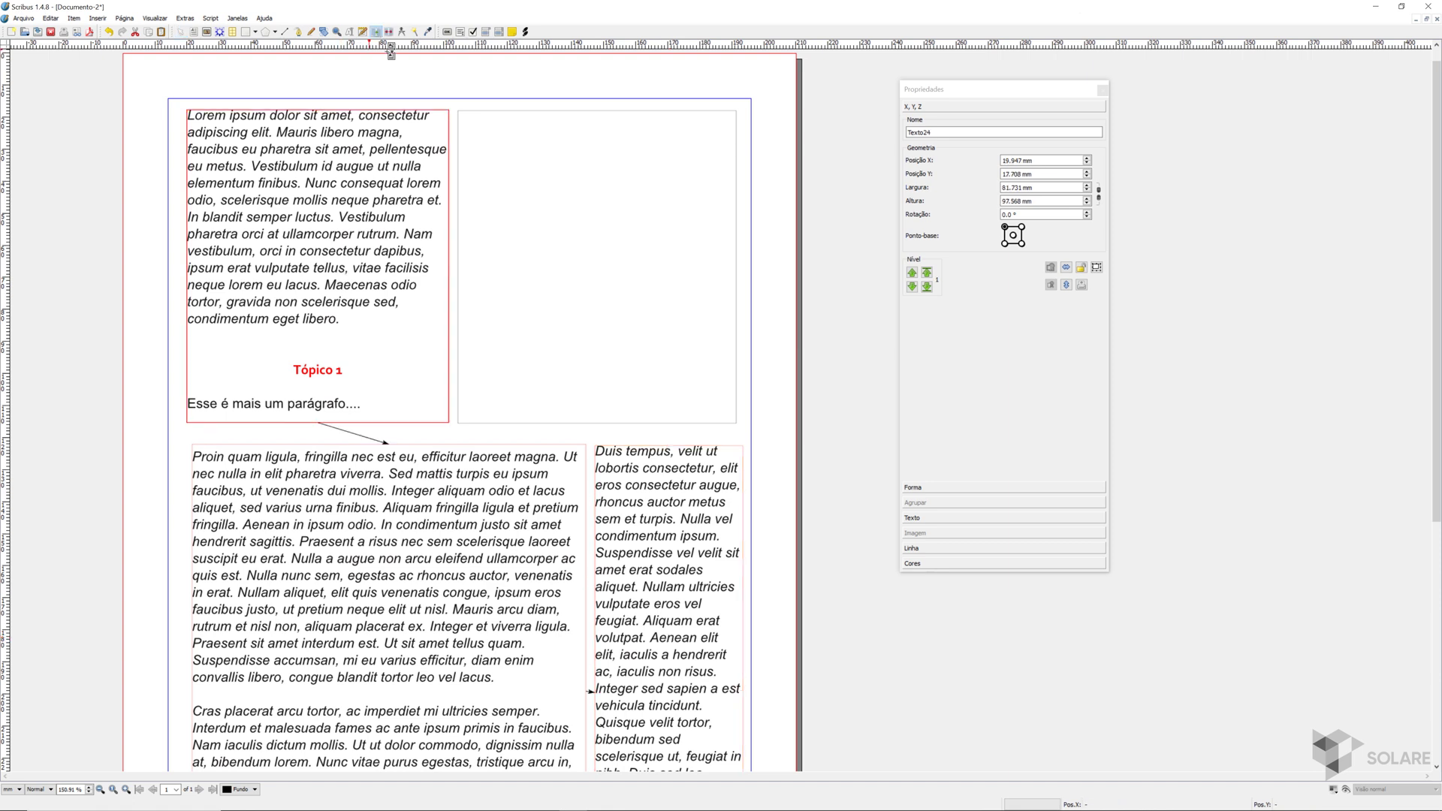